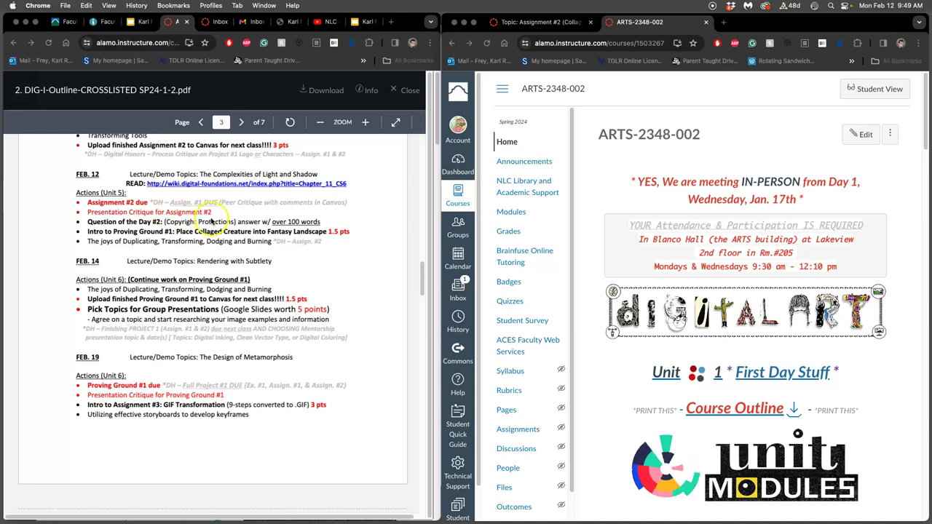
Bring the course page forward and go to the Assignment Sheets page.
click(748, 21)
scroll(799, 302, down, 4)
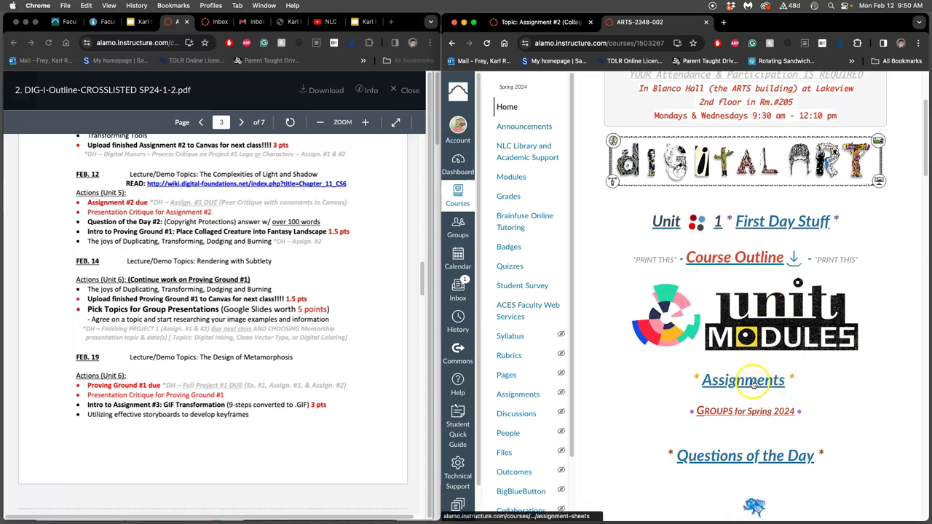
click(754, 390)
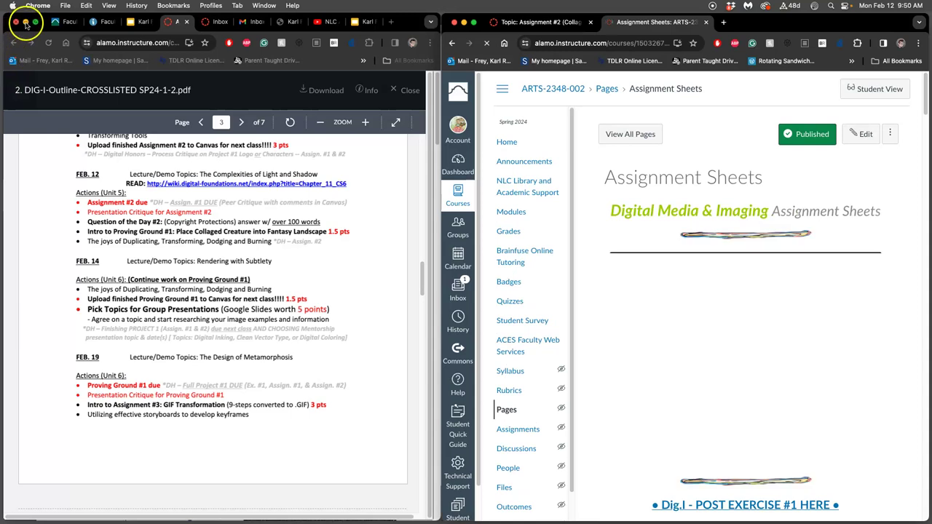
Minimize the course outline PDF, quit Word, and widen the Chrome window.
click(26, 21)
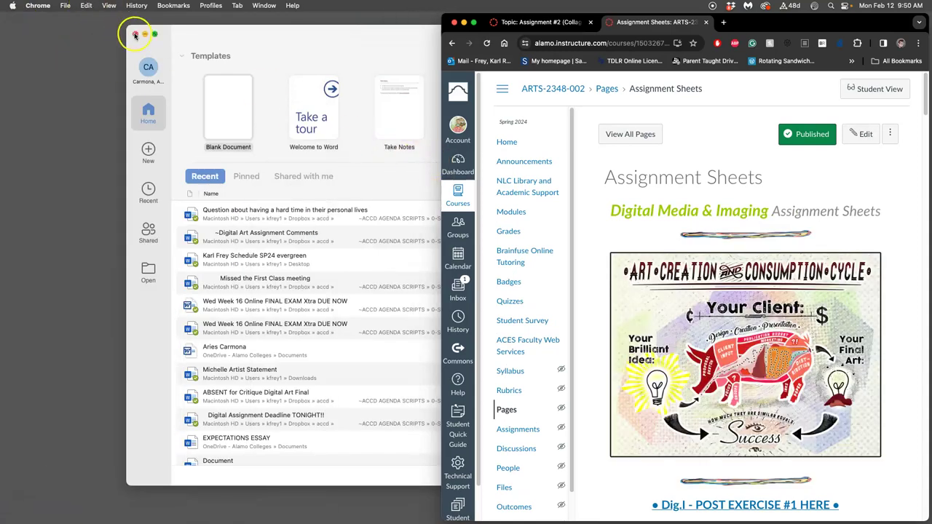
click(135, 34)
mouse_move(6, 143)
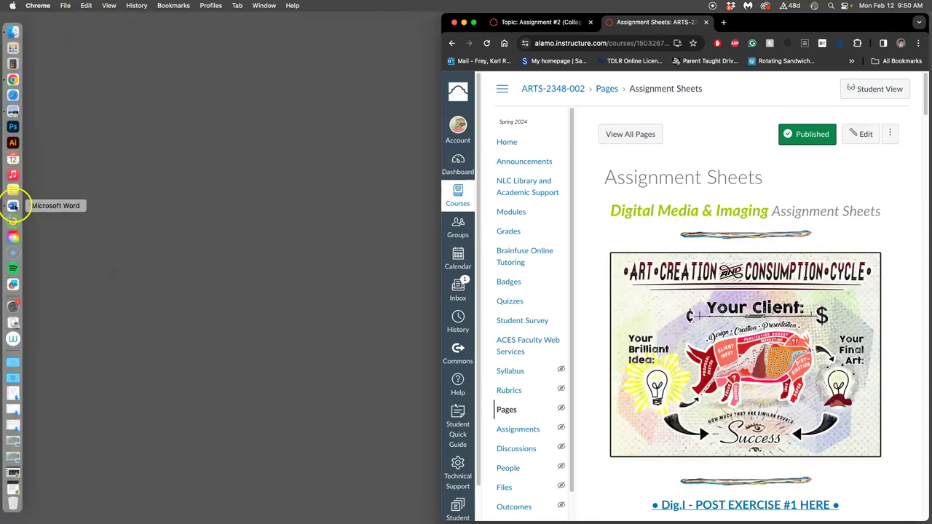
right_click(13, 206)
click(41, 253)
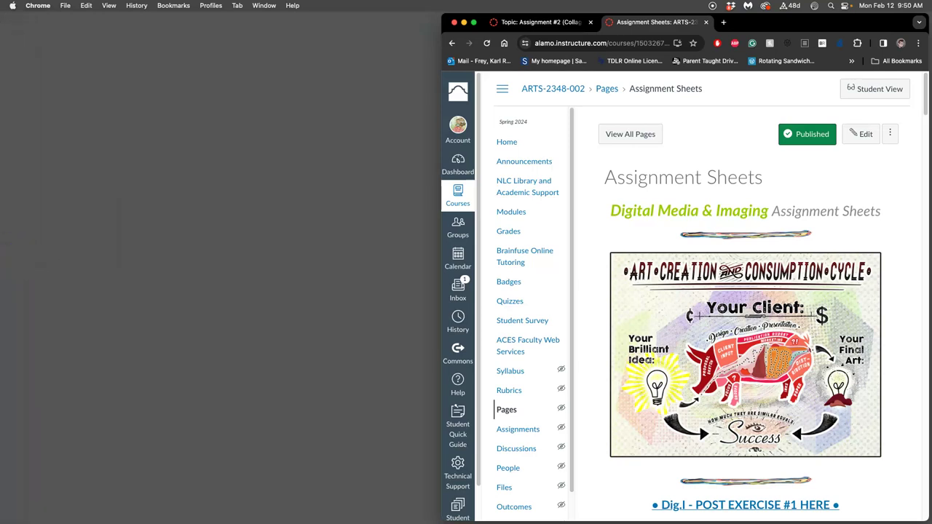
drag(441, 155, 141, 155)
Open the Assignment #2 Creature Design slides link in a new tab, then resize Chrome.
scroll(422, 200, down, 10)
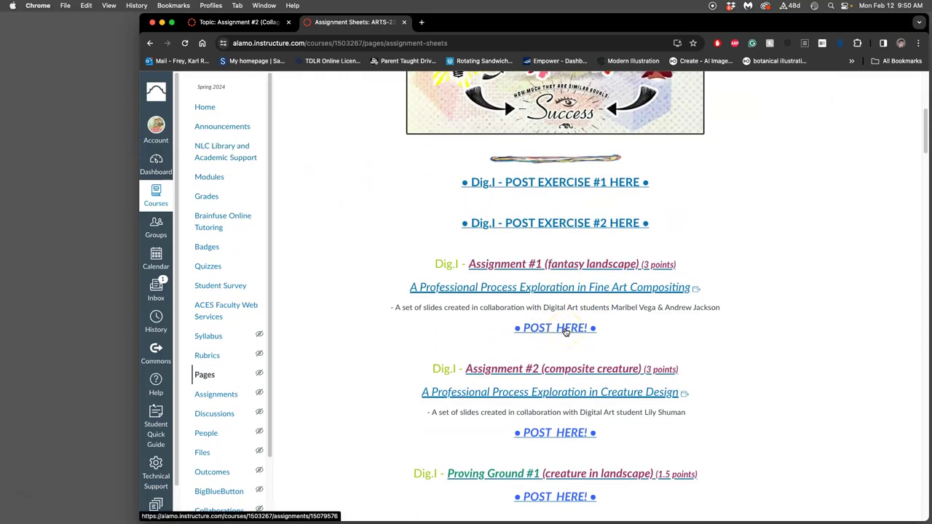
scroll(564, 334, down, 1)
scroll(565, 333, down, 1)
click(565, 330)
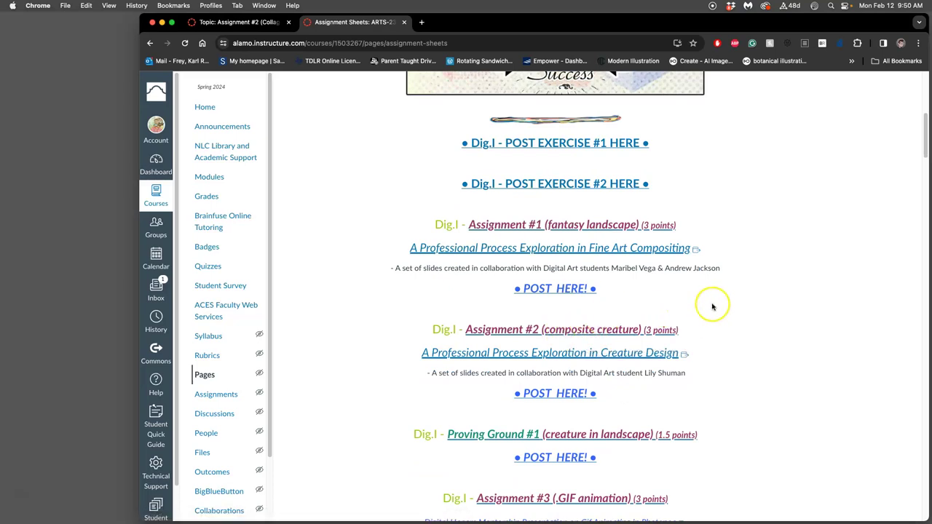
scroll(713, 328, down, 2)
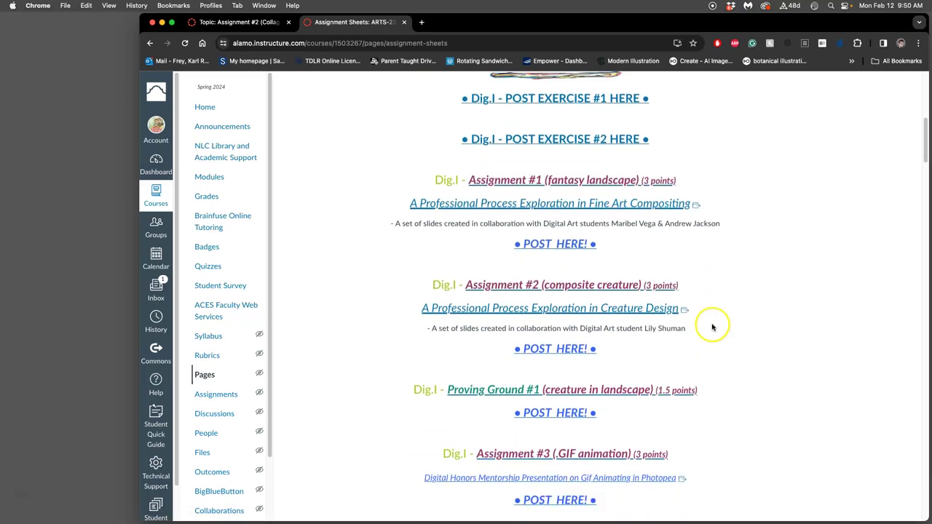
right_click(564, 310)
click(597, 316)
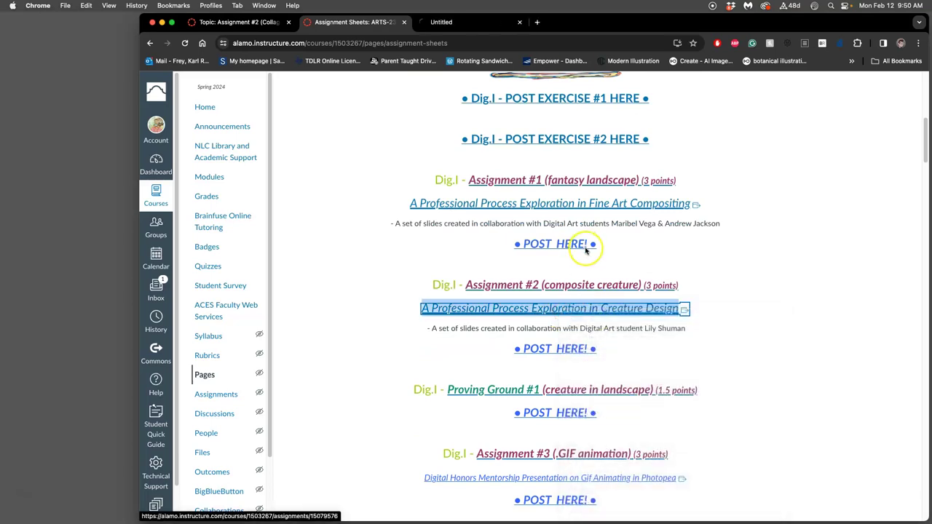
drag(926, 17, 889, 46)
drag(777, 53, 711, 52)
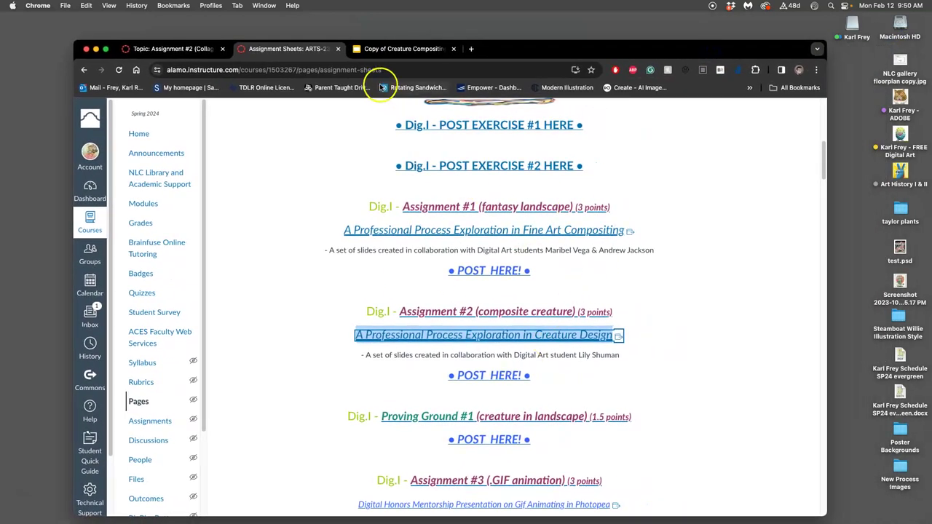
Switch to the Creature Compositing deck and view slides 5 through 7.
click(395, 49)
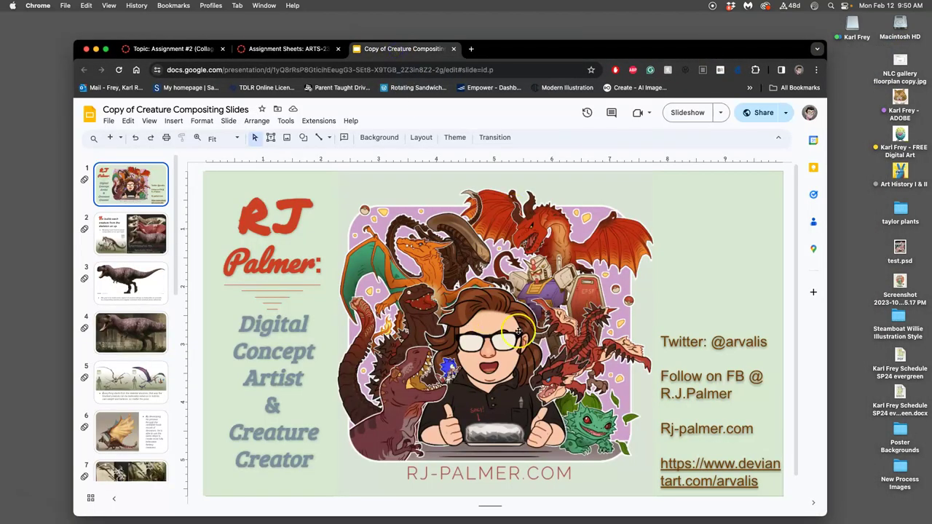
click(133, 384)
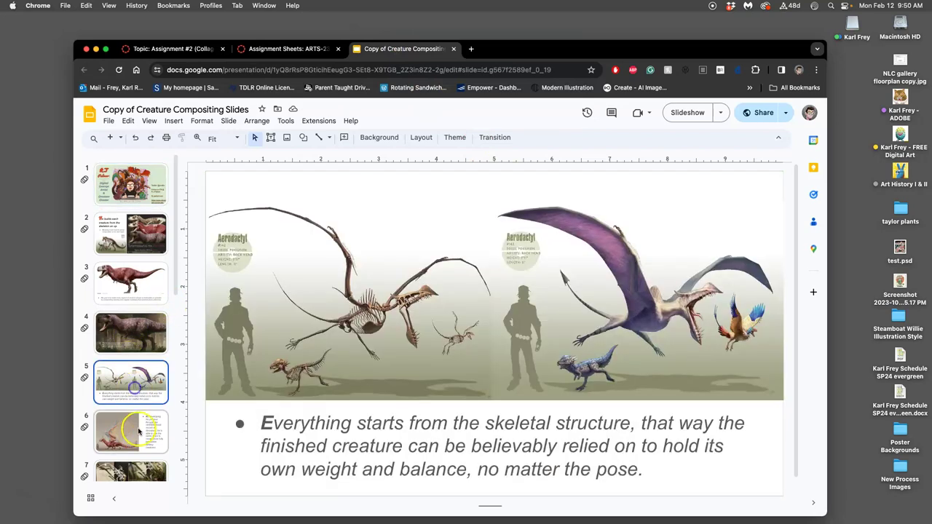
click(116, 432)
scroll(161, 422, down, 2)
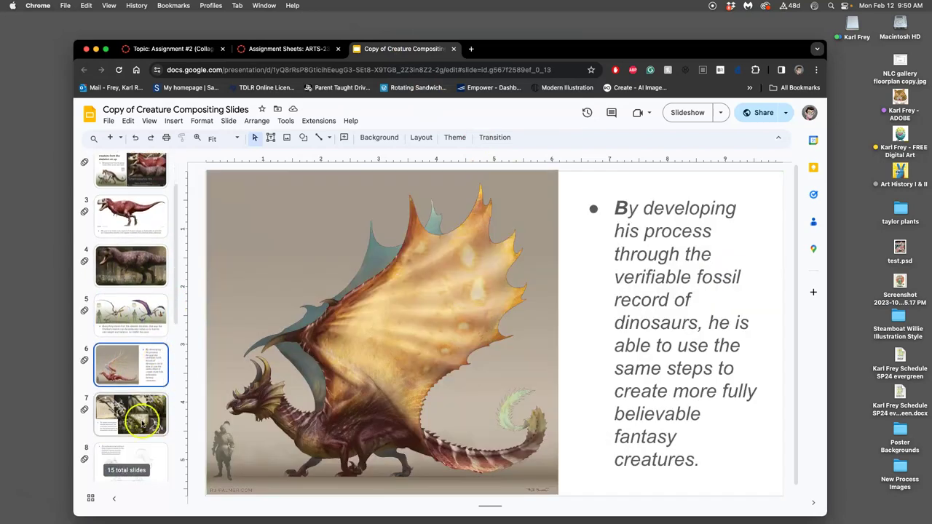
click(162, 412)
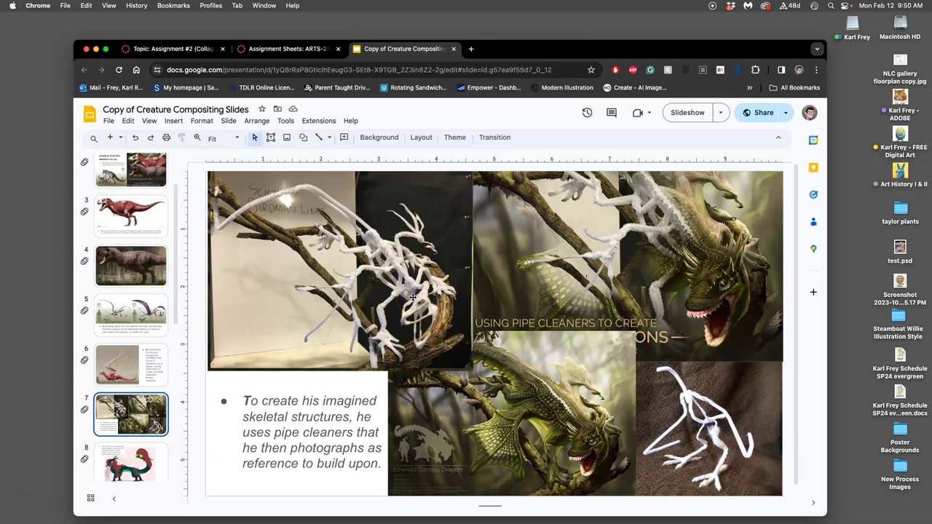
click(332, 228)
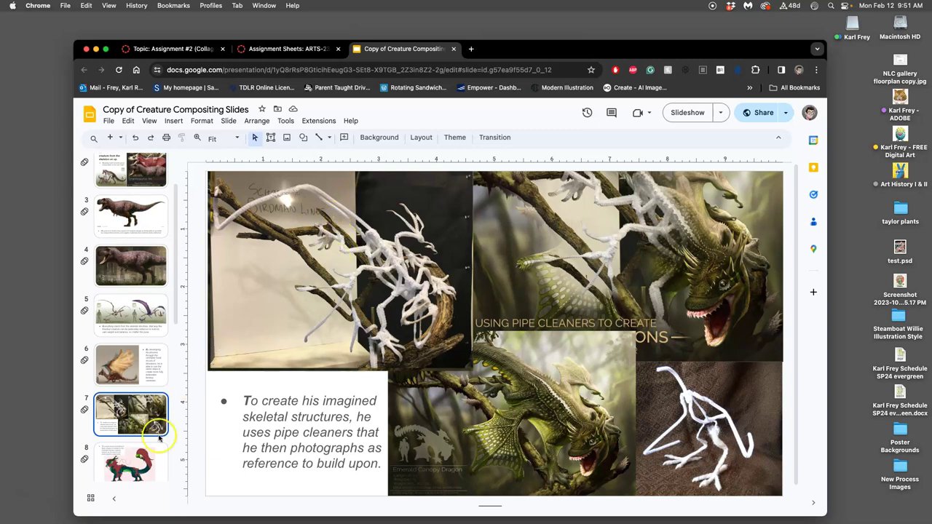
Browse slides 8 through 15, ending on slide 13 with Kyogre.
click(144, 455)
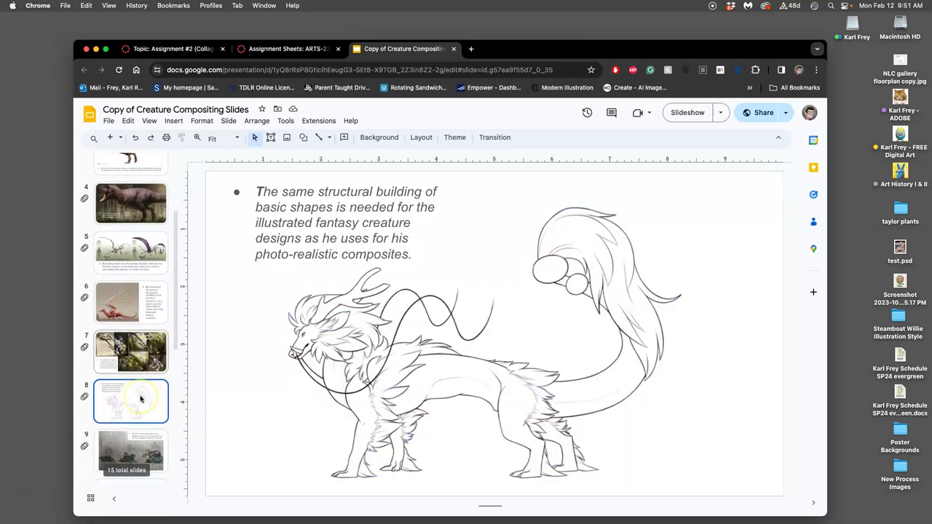
scroll(142, 397, down, 2)
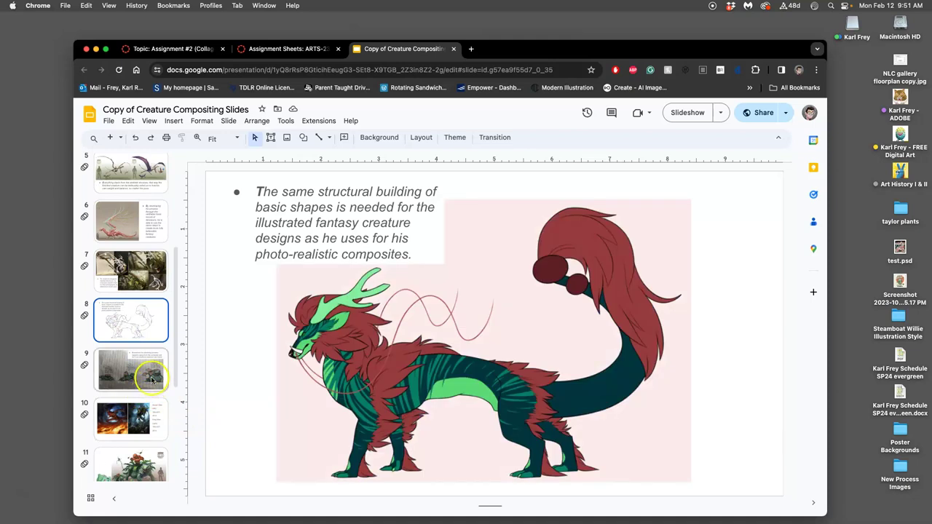
click(148, 393)
click(153, 411)
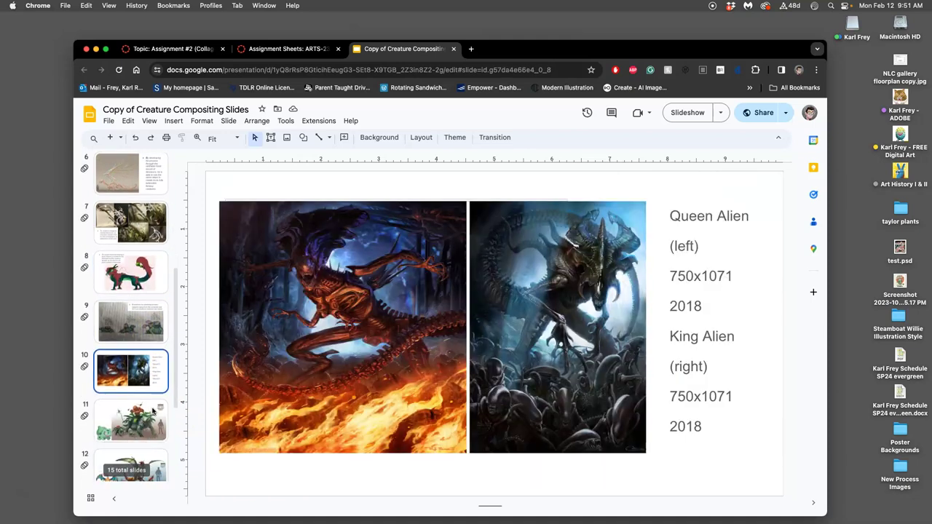
key(Down)
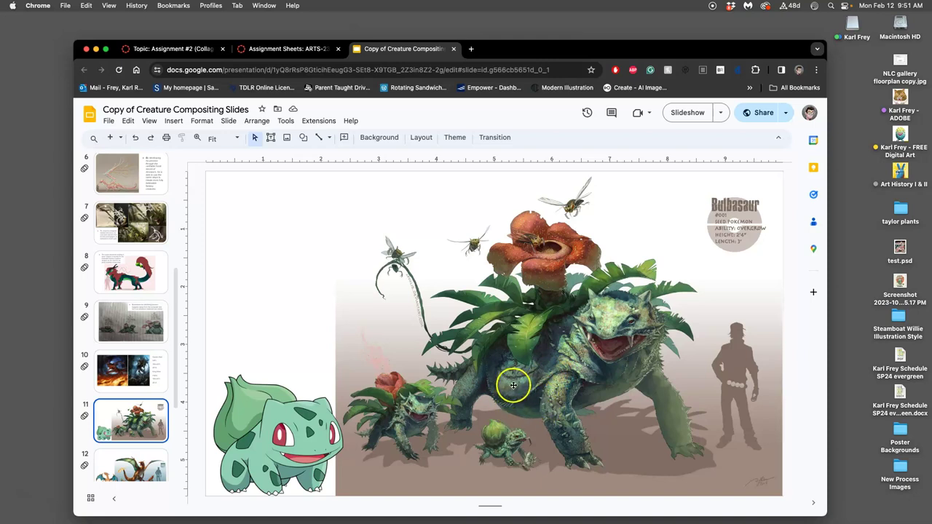
scroll(163, 430, down, 5)
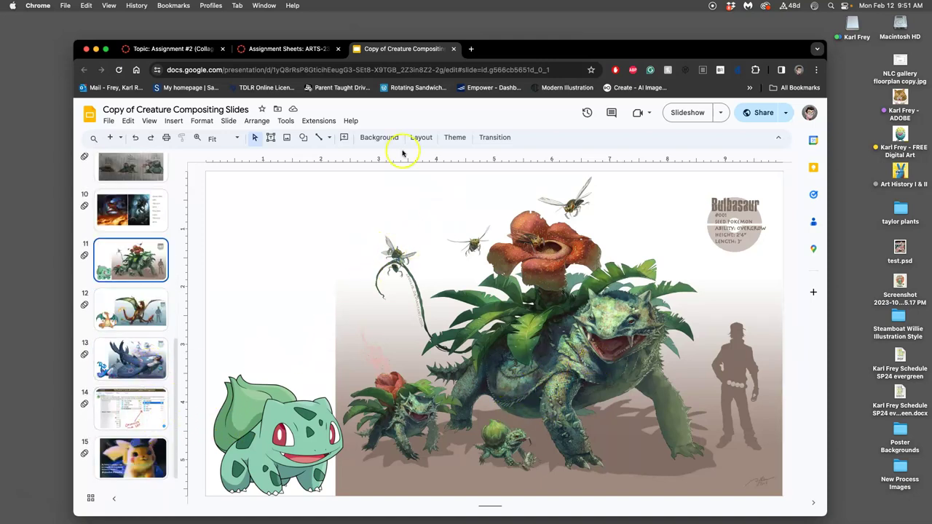
click(142, 455)
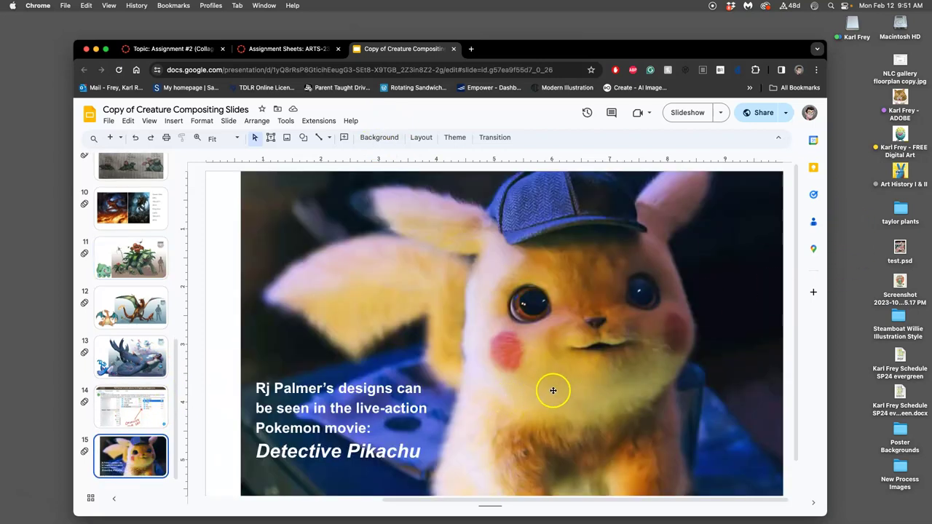
scroll(558, 389, down, 2)
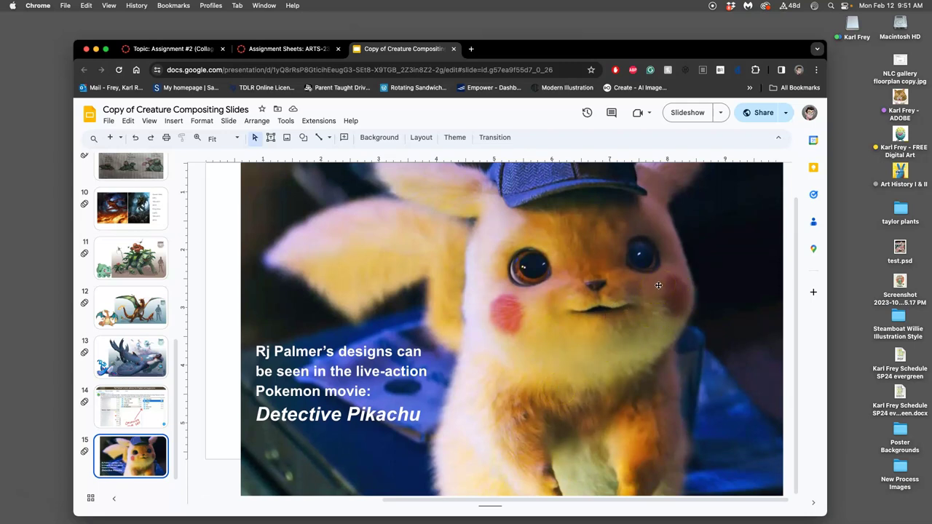
click(156, 351)
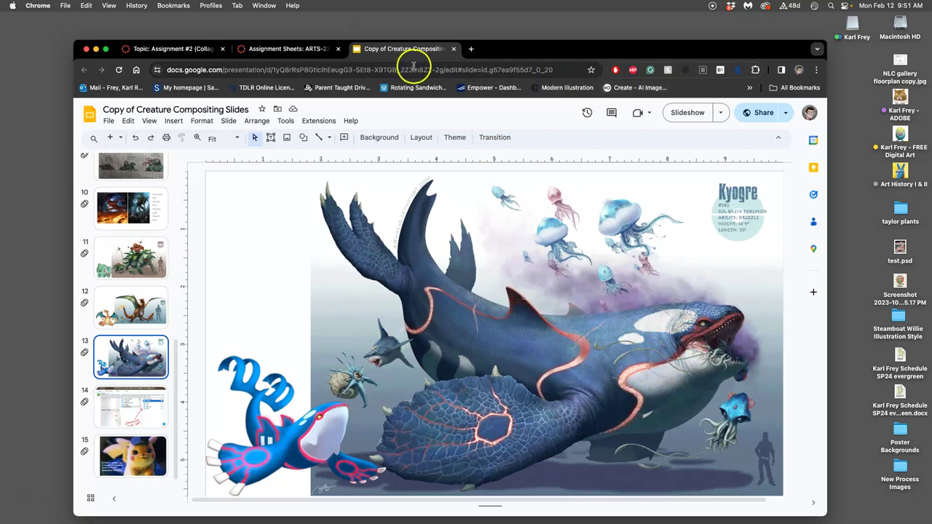
Open the Assignment #2 discussion and scroll to the Instructor Example's sketch and reference assets.
click(452, 49)
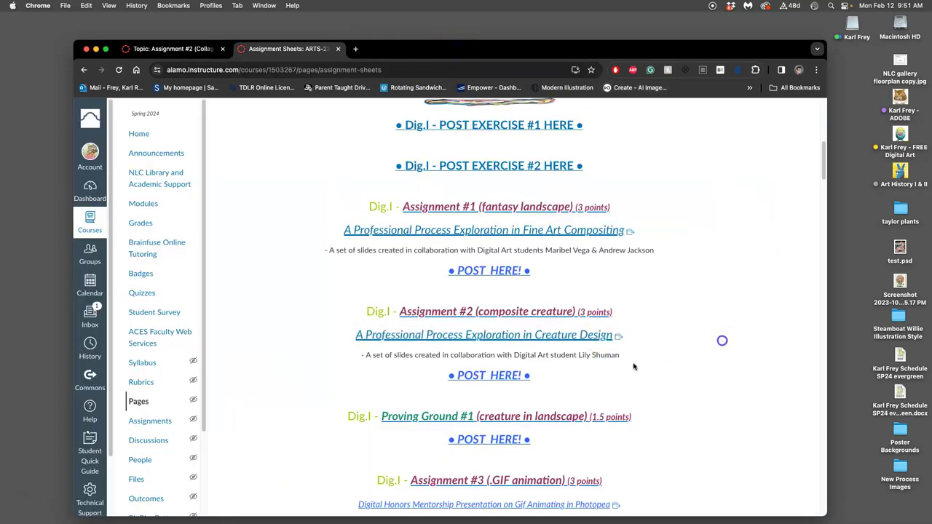
click(494, 377)
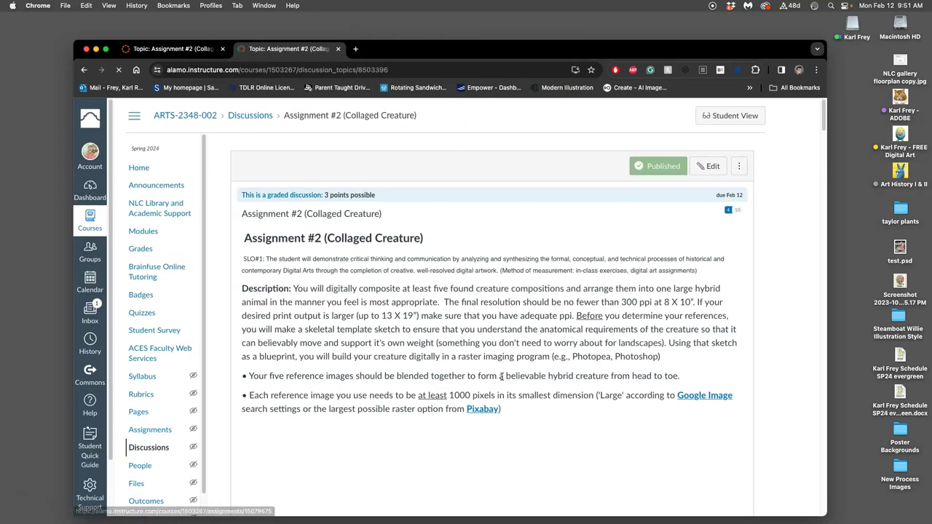
scroll(500, 377, down, 15)
scroll(499, 375, down, 10)
scroll(500, 377, up, 7)
scroll(500, 376, up, 8)
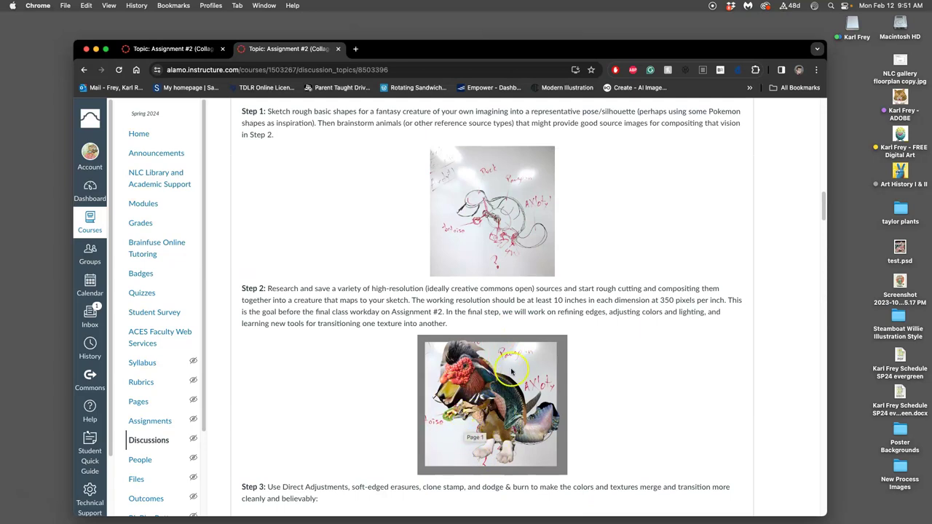
scroll(501, 415, down, 5)
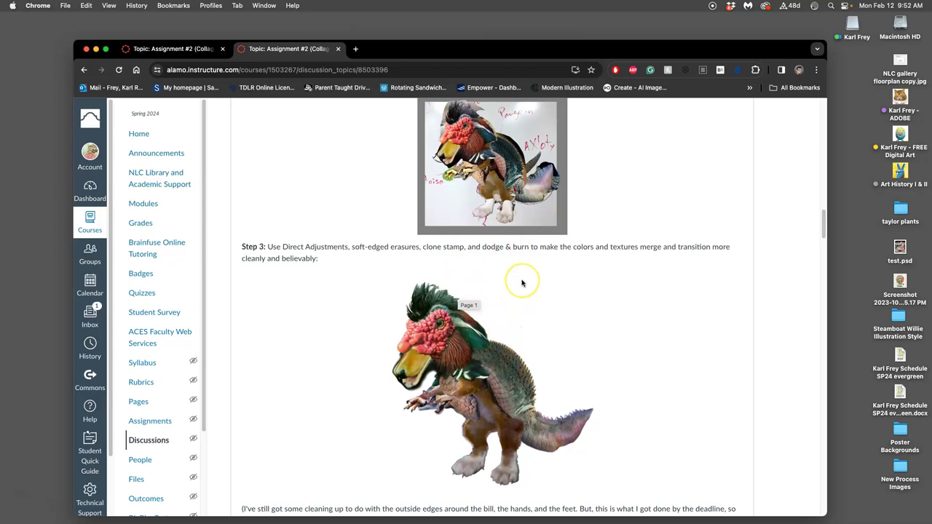
scroll(521, 283, down, 5)
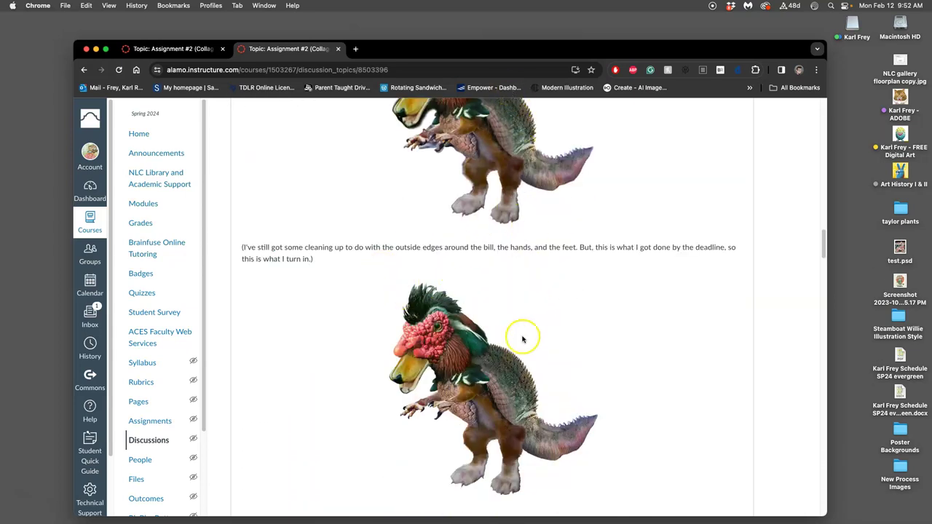
scroll(536, 334, down, 1)
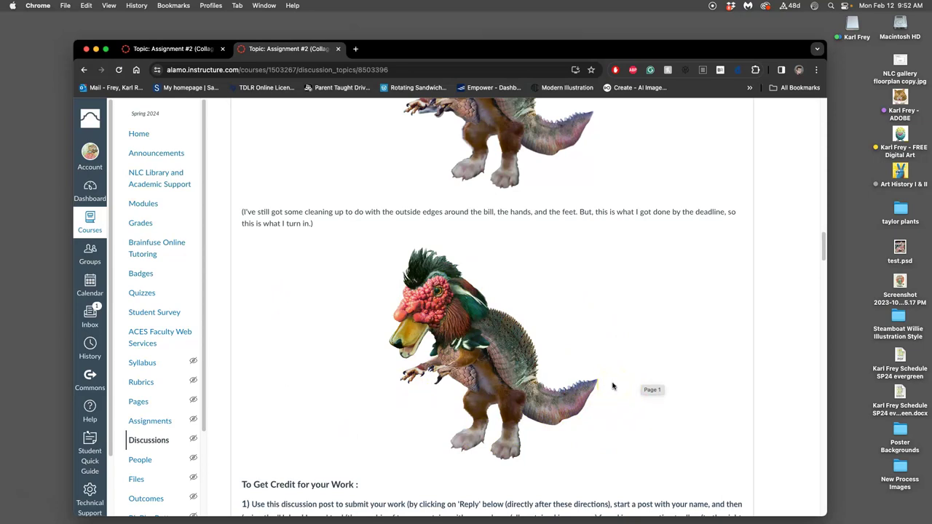
scroll(611, 386, down, 10)
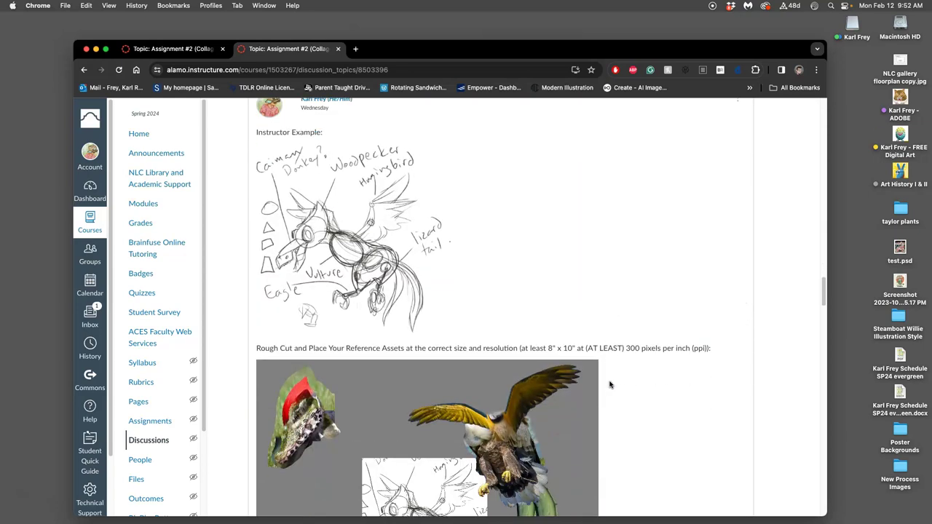
scroll(610, 385, down, 3)
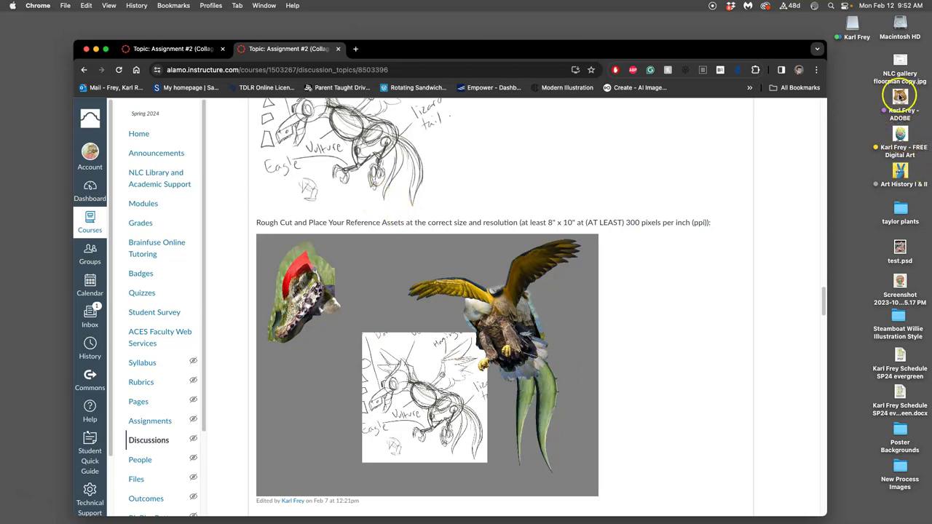
Shrink the browser and look through the free digital art folder for the class folder.
drag(826, 42, 562, 60)
drag(470, 66, 399, 60)
double_click(901, 133)
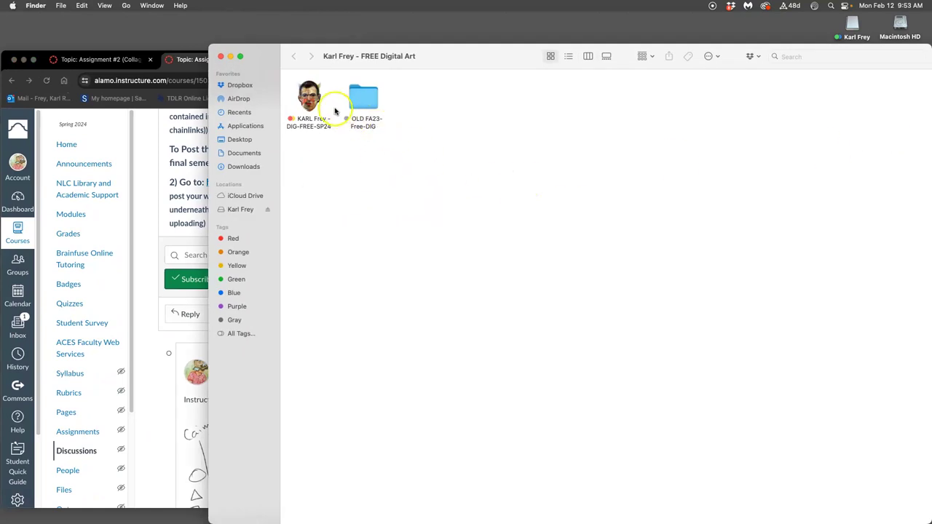
click(312, 104)
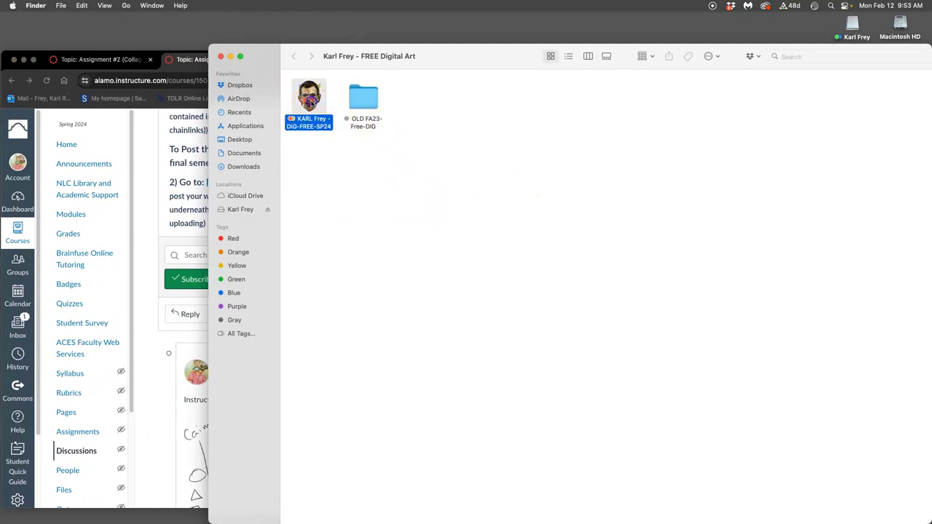
click(222, 57)
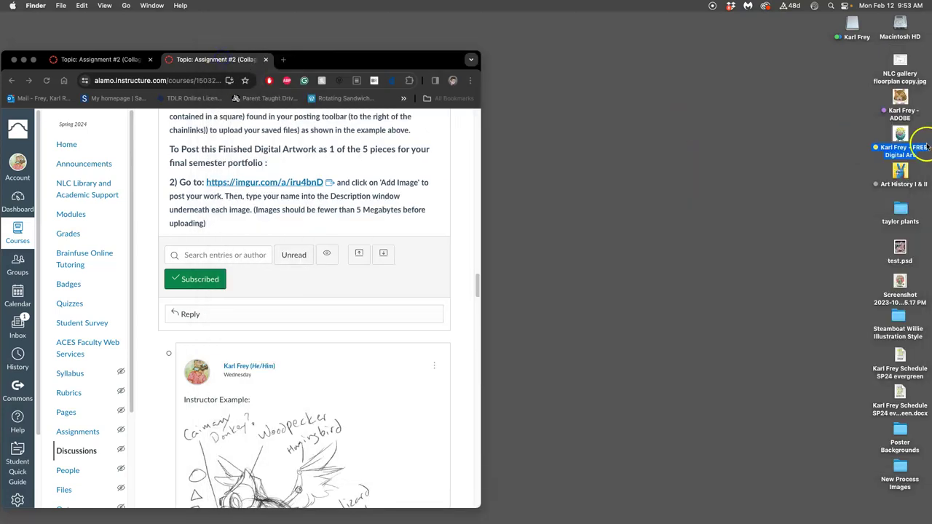
Drag the SP24 folder from ADOBE to the desktop and open its Assignment #2 Creature Composite folder.
double_click(899, 98)
drag(540, 50, 551, 141)
drag(464, 166, 693, 58)
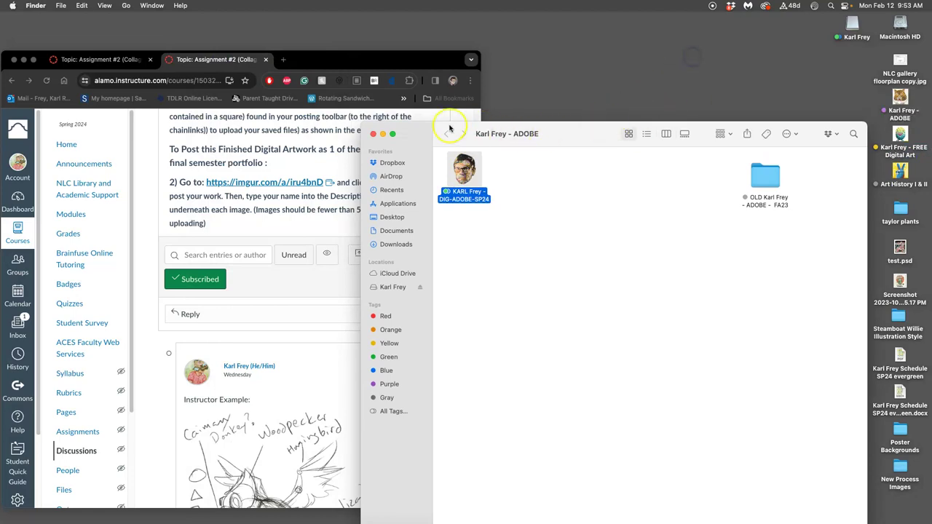
click(372, 134)
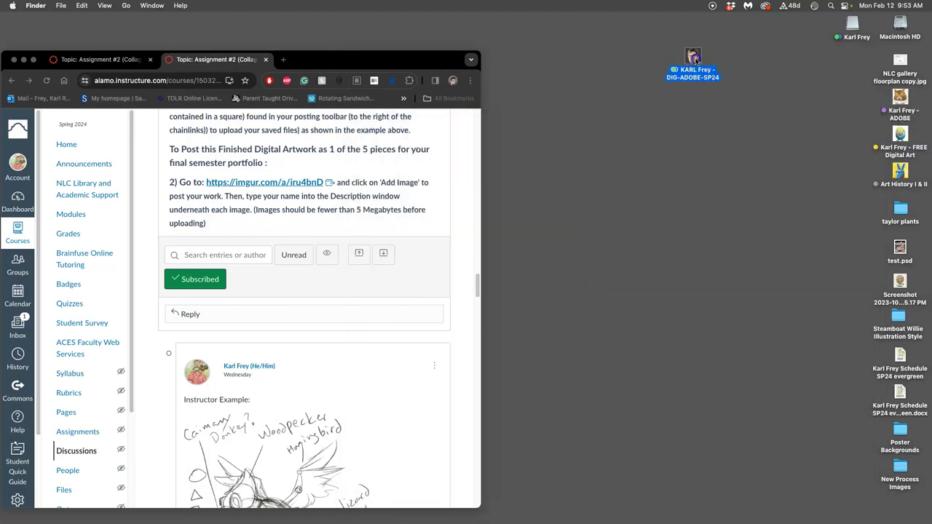
double_click(694, 58)
double_click(659, 92)
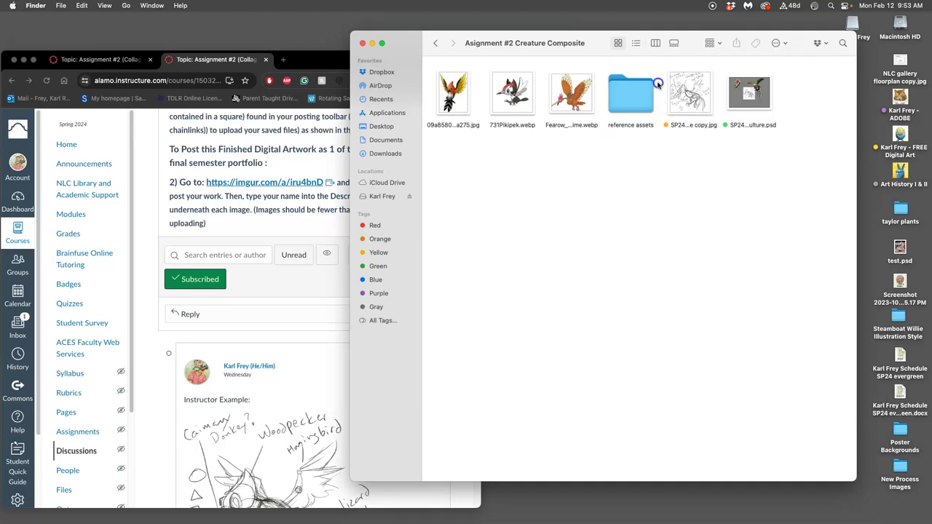
click(755, 102)
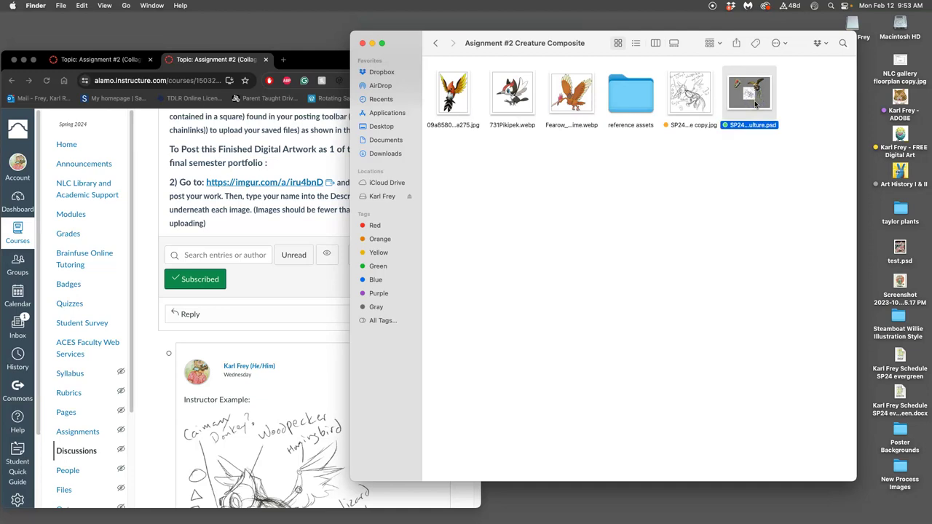
Open the SP24 Dopey Vulture sketch PSD in Photoshop, glance at Home, and return to it.
double_click(755, 103)
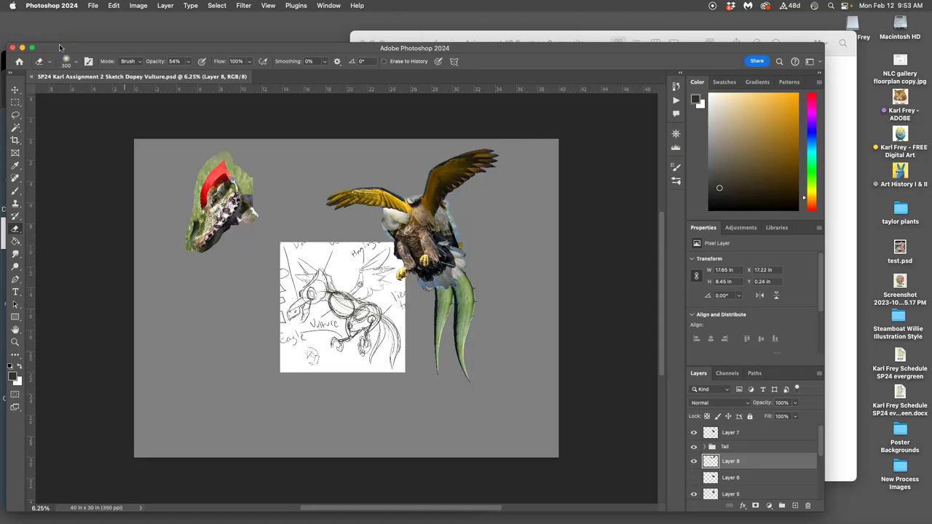
click(19, 61)
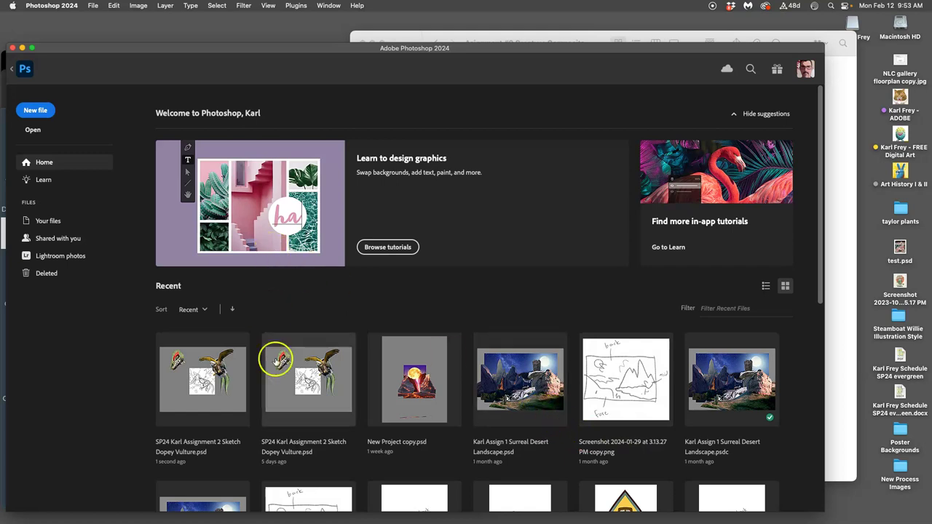
click(15, 68)
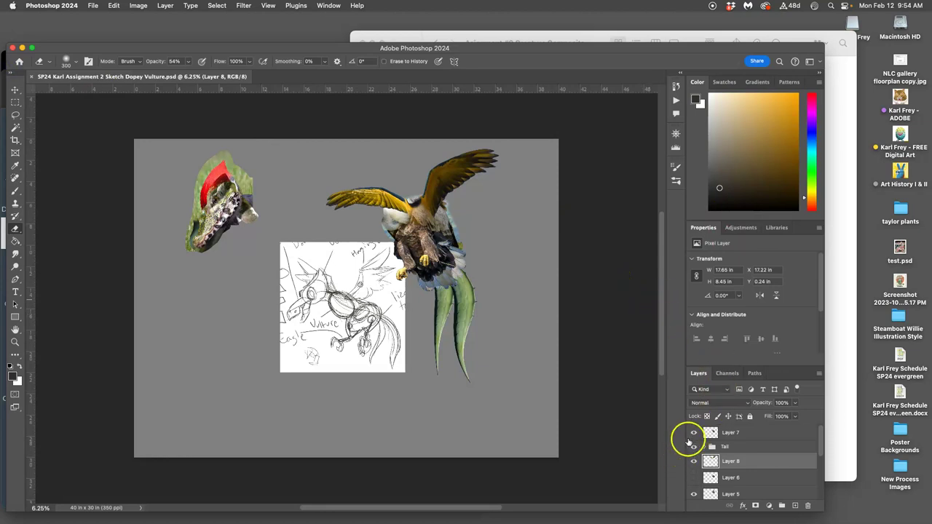
click(693, 432)
click(693, 432)
click(692, 448)
click(692, 448)
click(693, 463)
click(693, 463)
scroll(563, 406, down, 2)
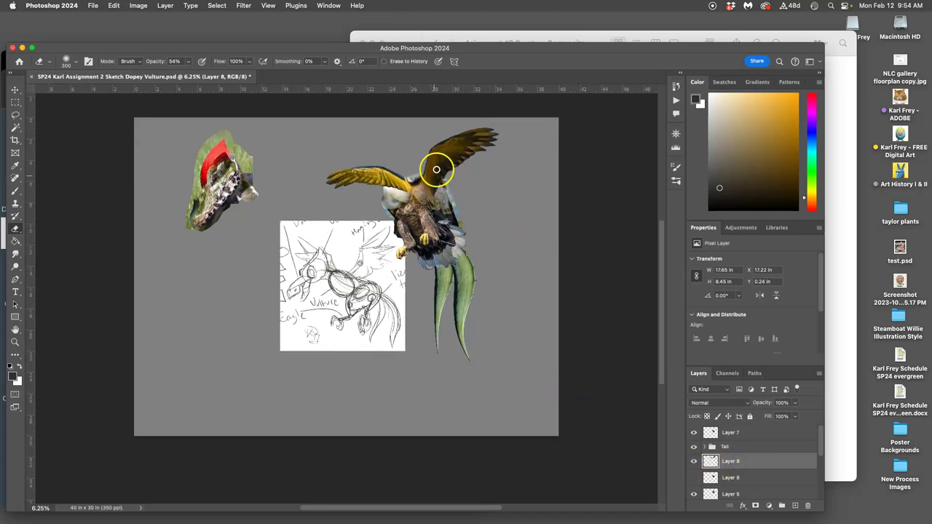
click(777, 466)
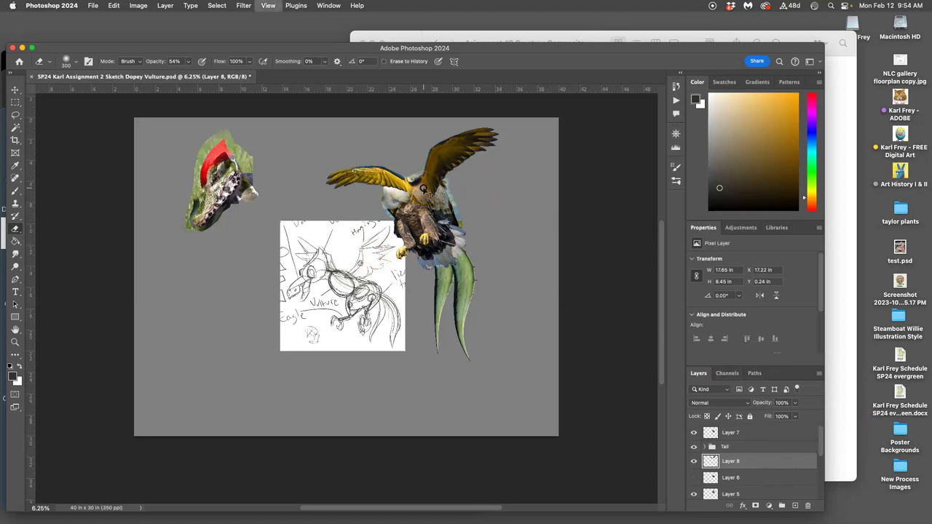
scroll(423, 188, up, 5)
scroll(456, 211, down, 8)
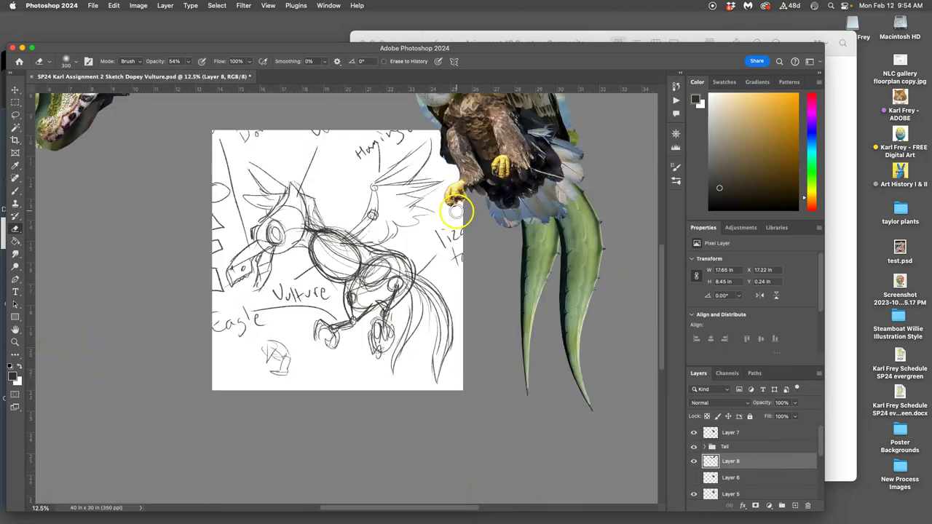
scroll(491, 212, up, 4)
scroll(493, 212, right, 3)
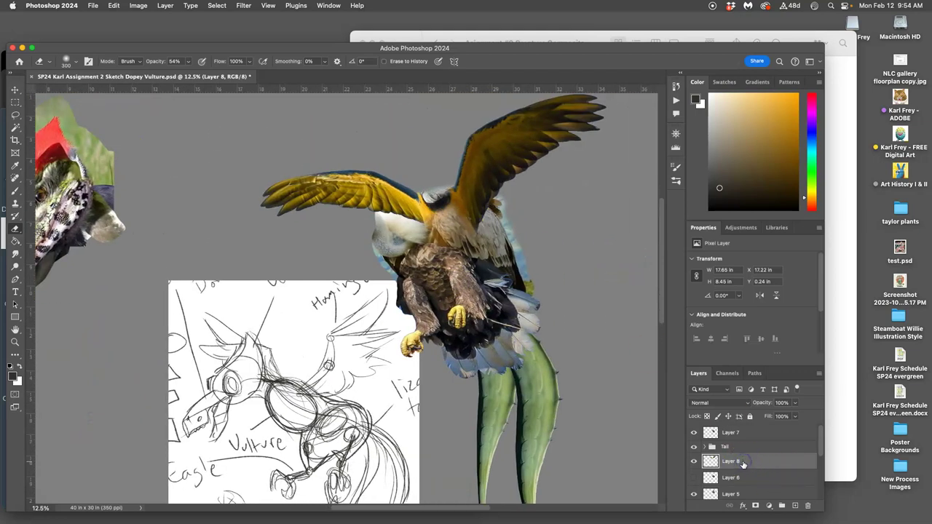
drag(743, 464, 735, 498)
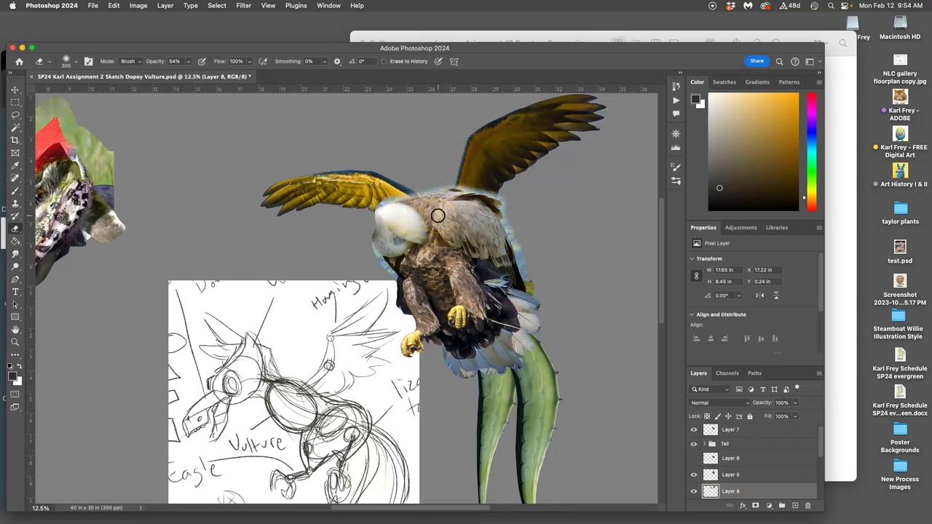
drag(732, 438, 718, 490)
drag(722, 458, 721, 456)
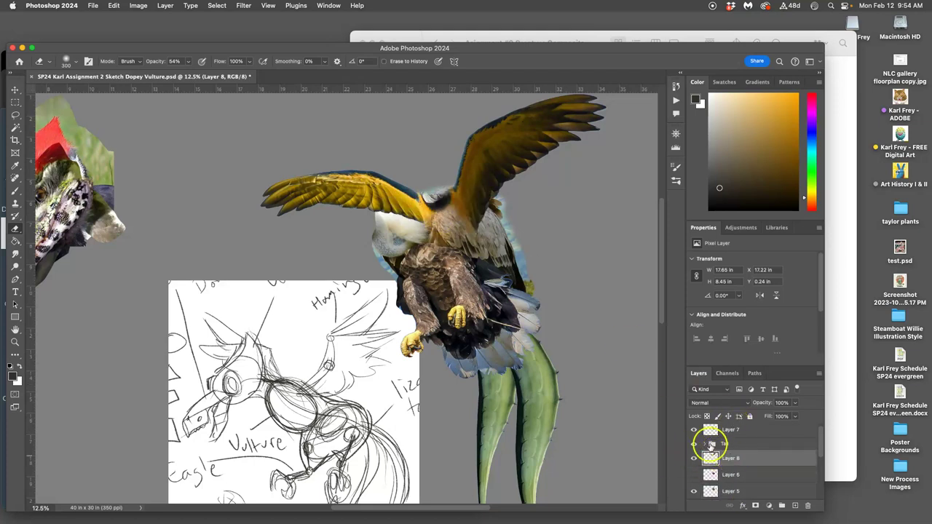
click(14, 115)
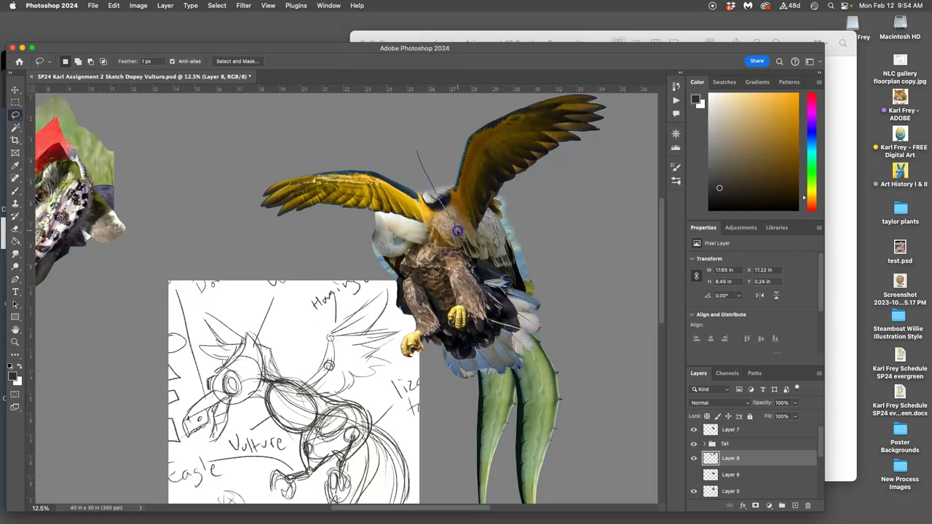
Lasso the parrot's left wing on Layer 8 and cut-paste it onto new Layer 12.
mouse_move(382, 266)
mouse_down()
mouse_move(269, 237)
mouse_move(239, 212)
mouse_move(237, 165)
mouse_move(392, 147)
mouse_up()
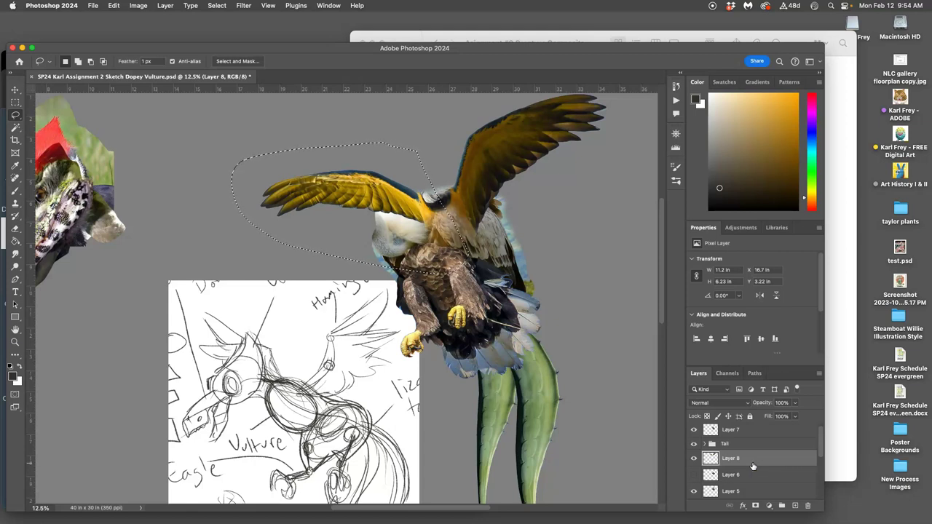
key(BackSpace)
key(super+d)
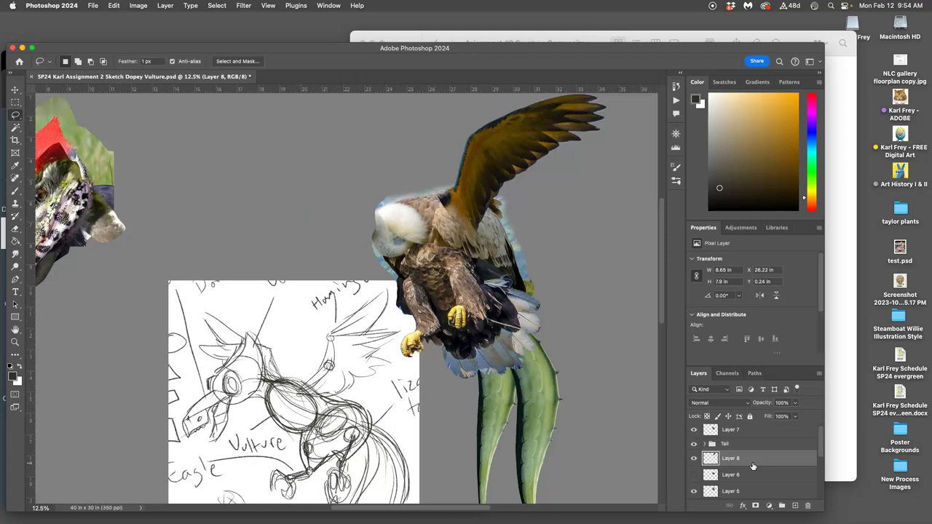
key(super+v)
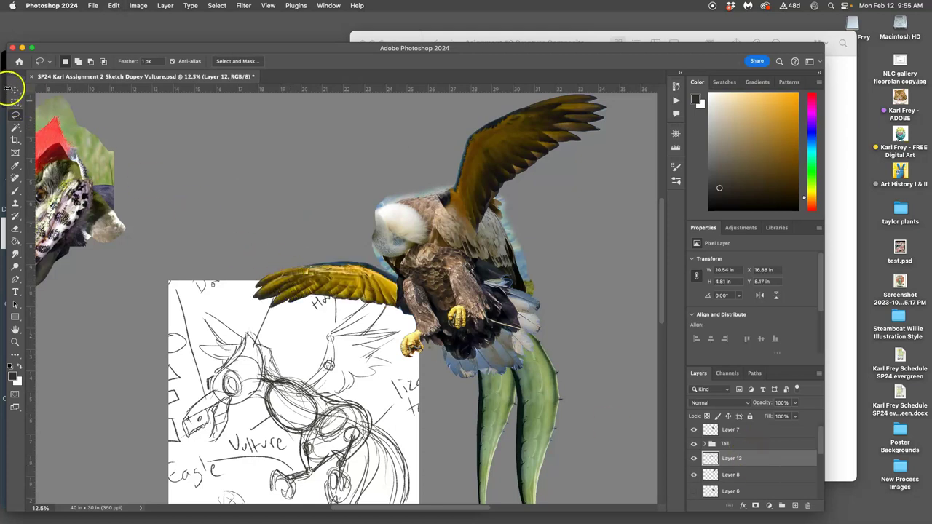
Move the Layer 12 wing up beside the eagle's head and rotate it slightly.
click(14, 89)
mouse_move(354, 292)
mouse_down()
mouse_move(342, 277)
mouse_move(341, 218)
mouse_up()
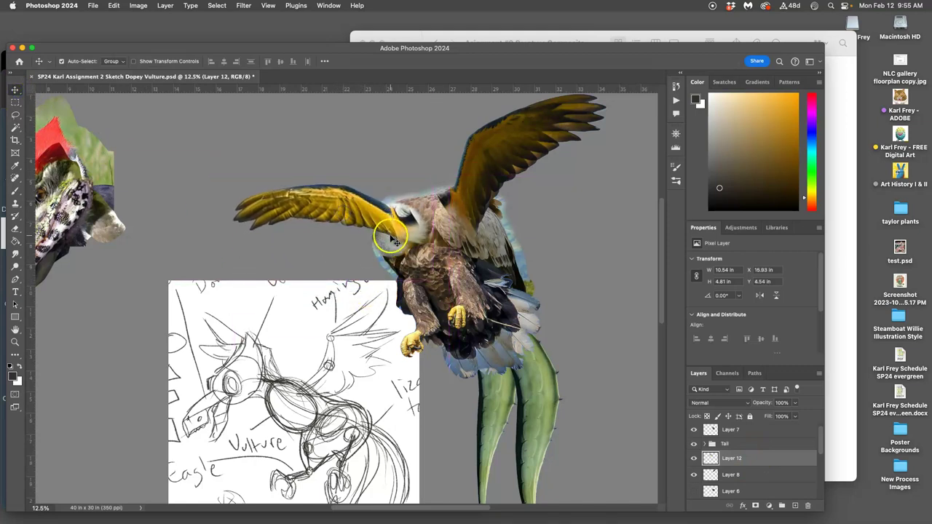
key(super+t)
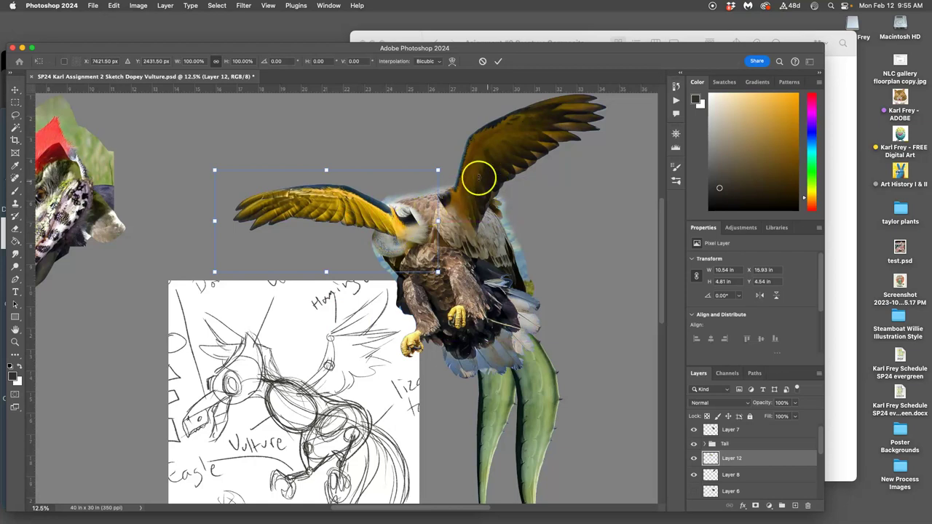
drag(450, 163, 448, 187)
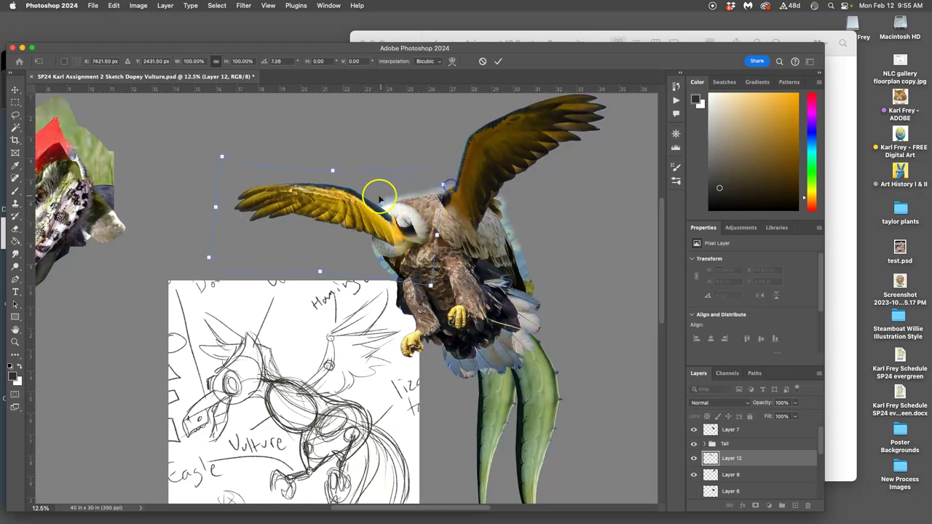
drag(376, 203, 369, 200)
Skew the wing upward, narrow it to about 93% width, and apply the transform.
right_click(354, 190)
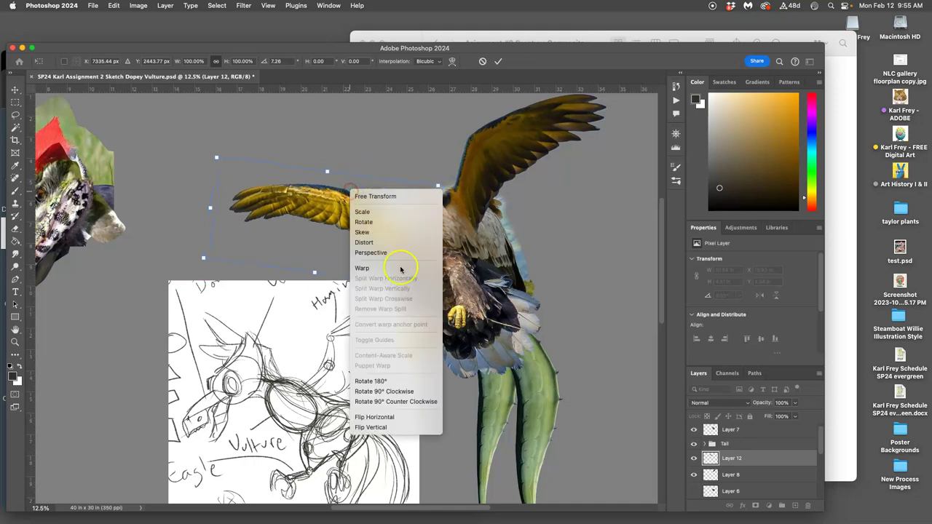
click(362, 232)
drag(327, 170, 343, 140)
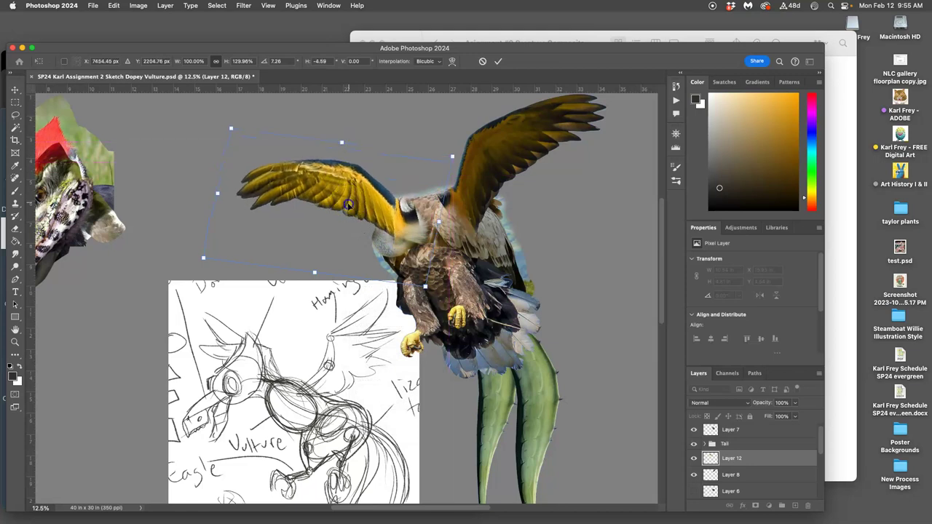
drag(216, 194, 229, 192)
drag(316, 240, 316, 243)
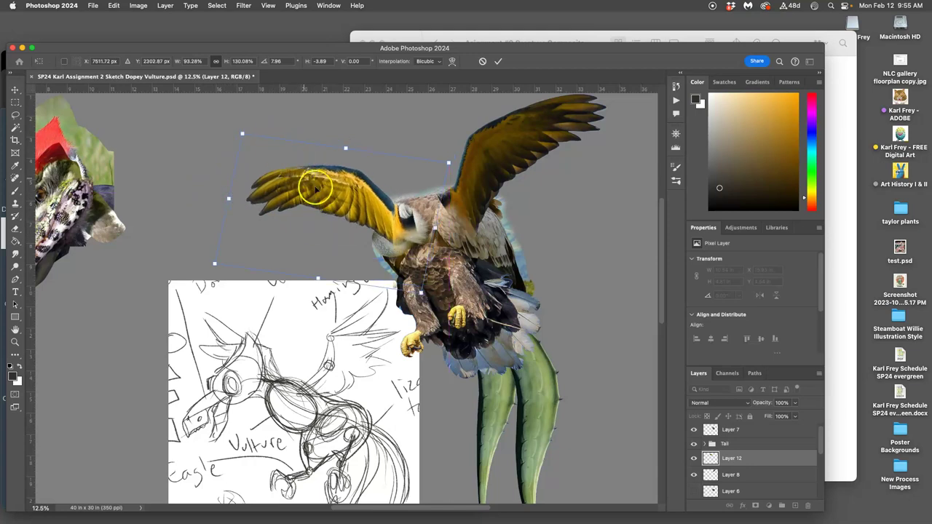
drag(331, 198, 329, 198)
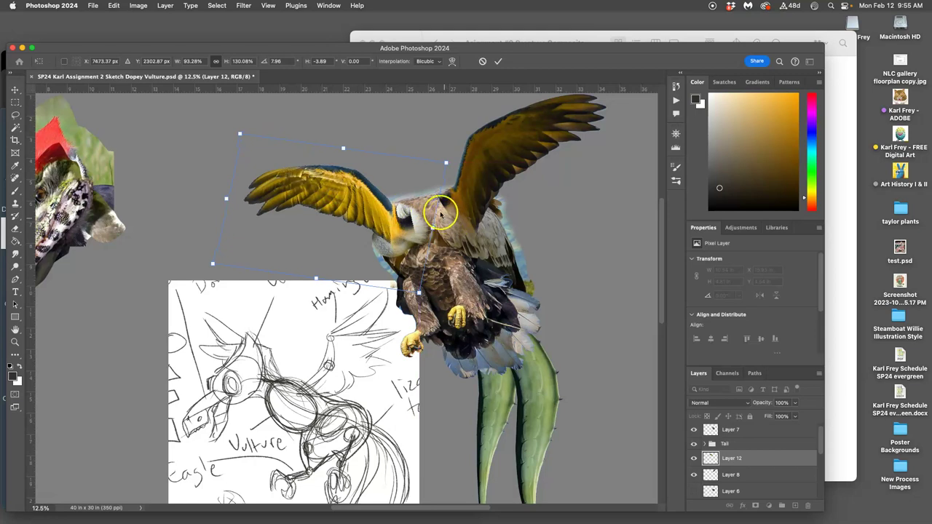
key(Return)
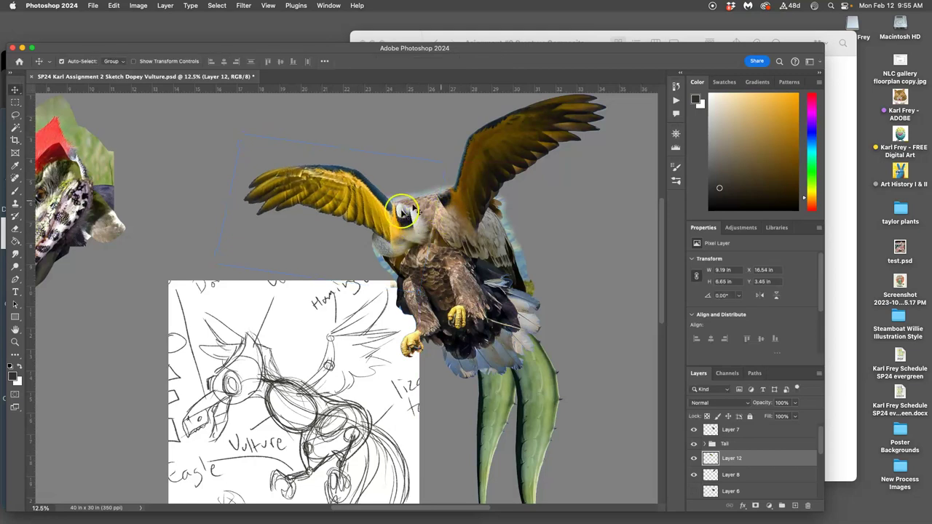
Move wing Layers 8 and 12 together below the head layers.
shift+click(762, 476)
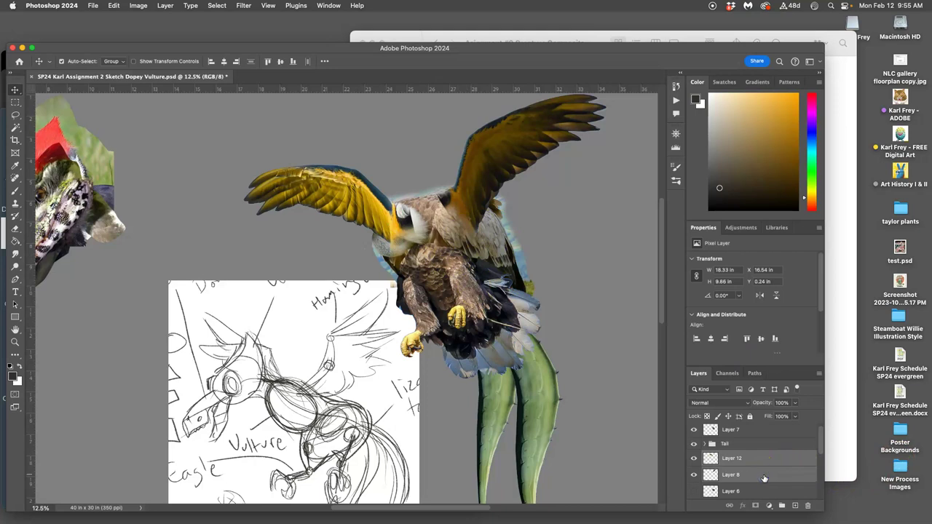
key(super+bracketleft)
key(super+bracketleft)
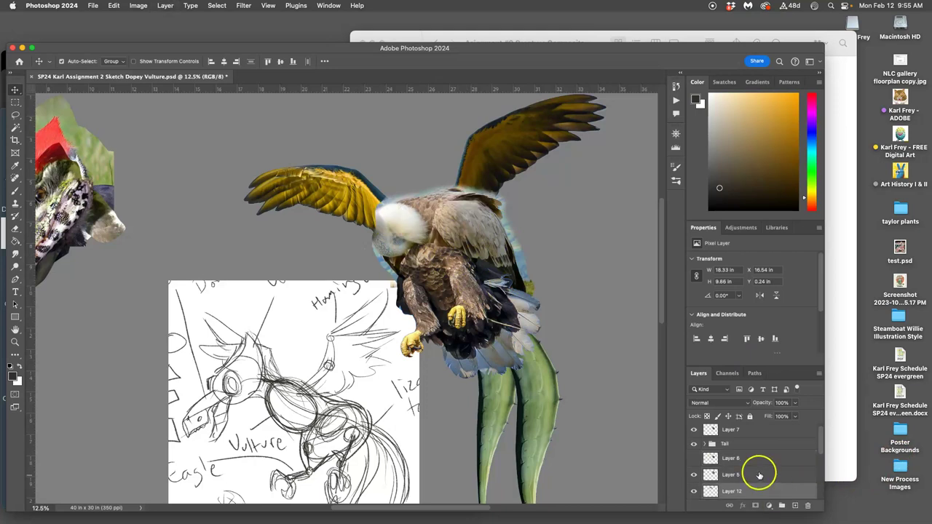
scroll(750, 464, down, 1)
Toggle Layers 12 and 8 on and off to confirm they are the two wings.
click(750, 490)
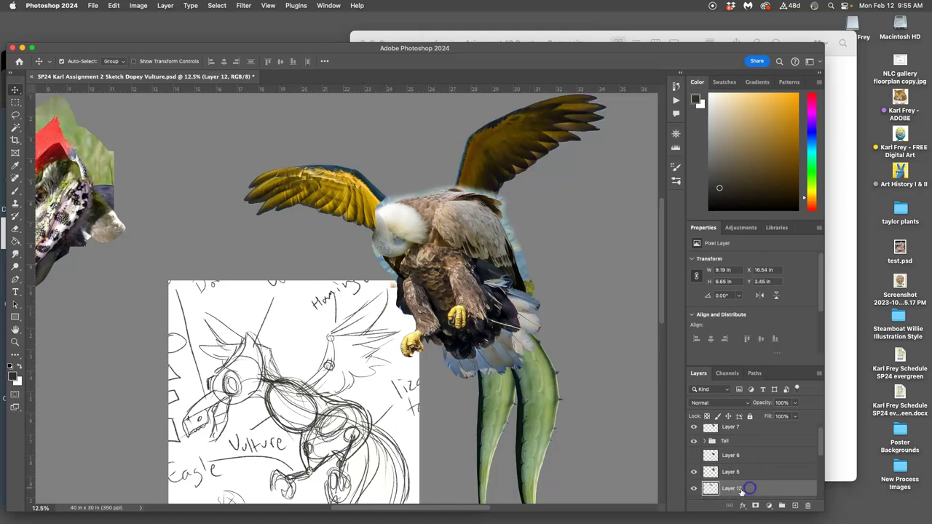
click(693, 489)
click(693, 489)
scroll(739, 485, down, 1)
click(694, 489)
click(694, 489)
click(729, 486)
Check Layer 7's eagle body and Layer 5's white head, leaving Layer 5 selected.
scroll(726, 463, up, 2)
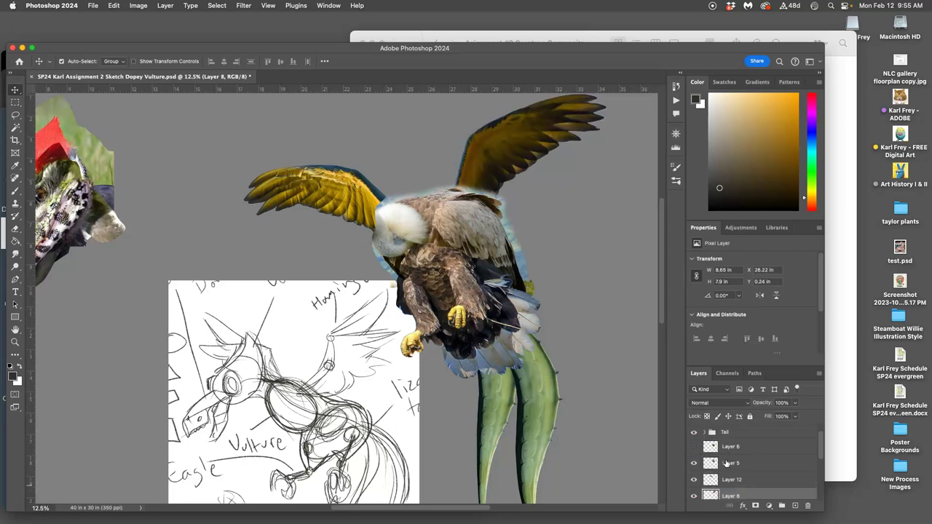
click(728, 451)
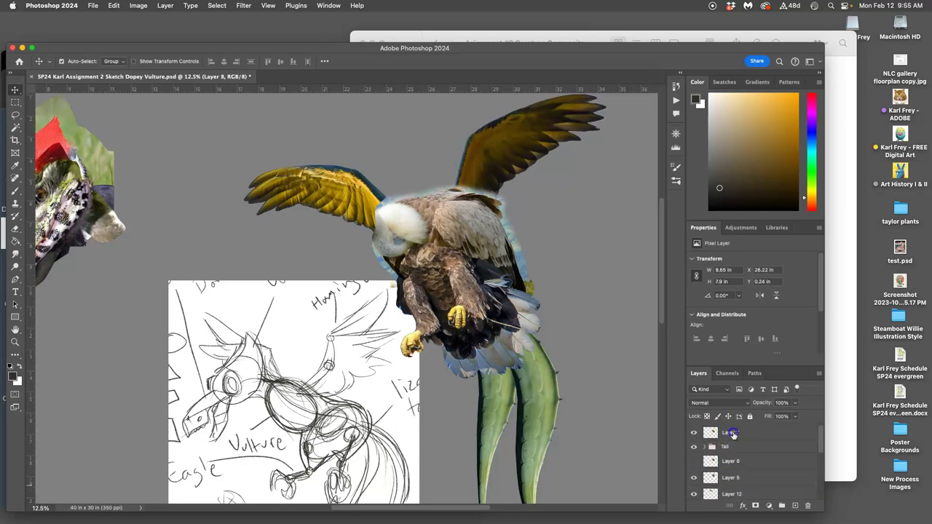
click(730, 434)
click(693, 432)
click(694, 432)
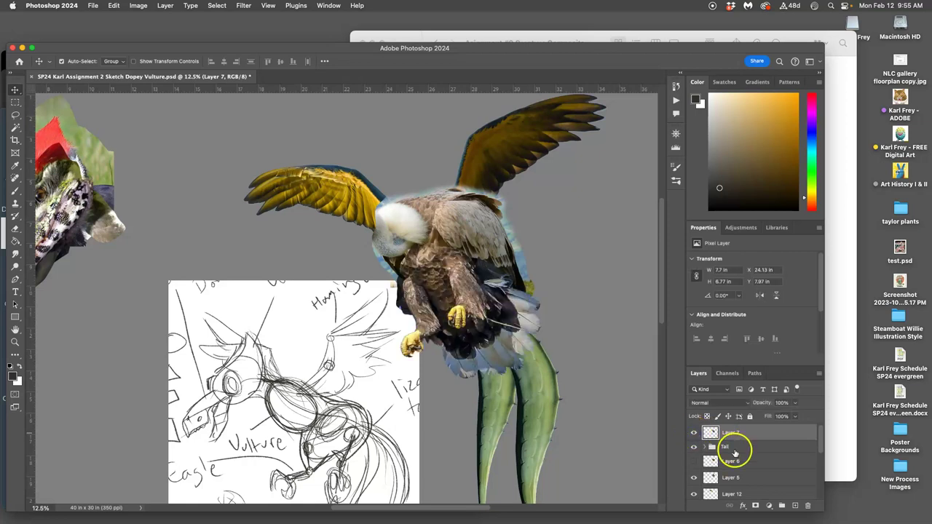
click(695, 479)
click(695, 479)
click(732, 477)
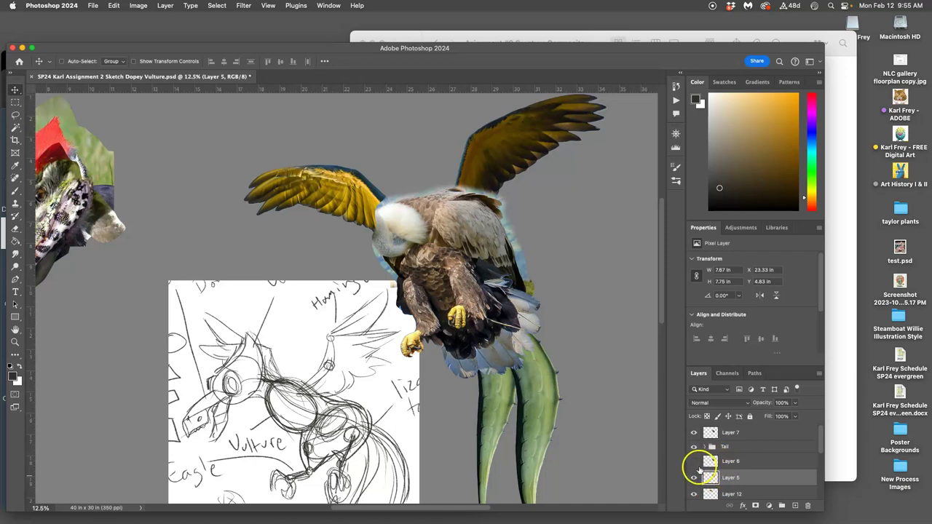
scroll(645, 424, up, 3)
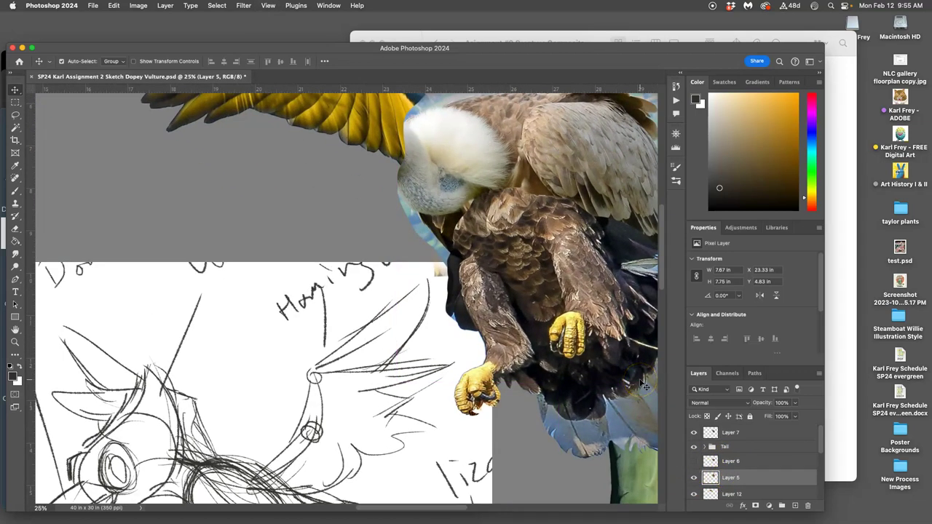
Set the Eraser to a 300 px soft round brush at 100% opacity; try erasing the back edge, then undo.
click(15, 228)
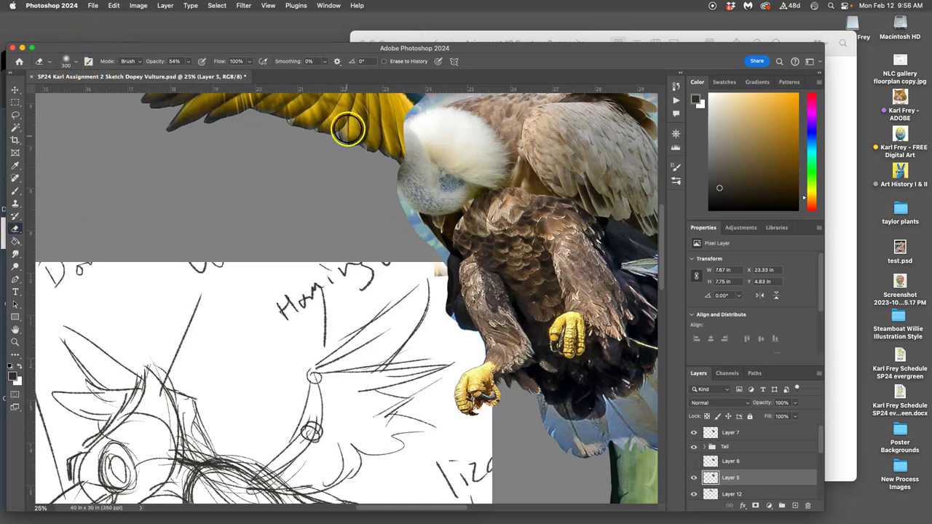
click(67, 61)
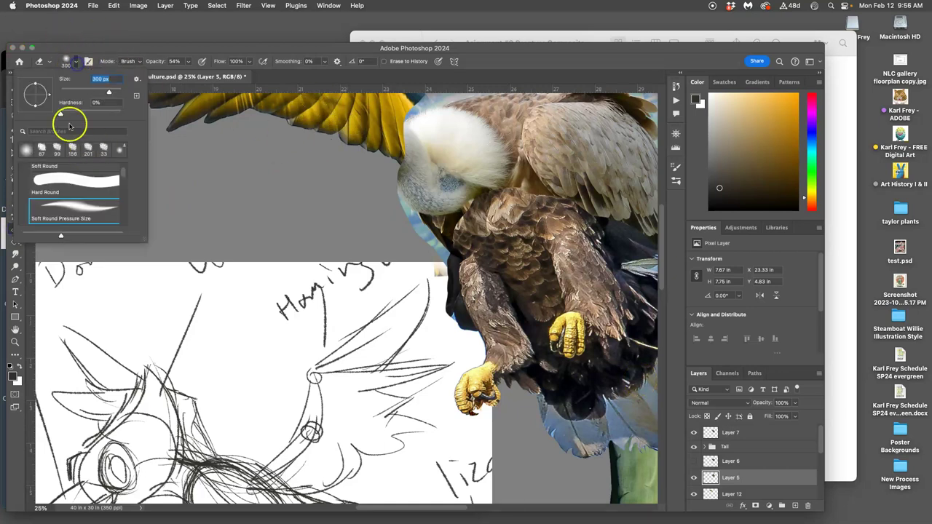
click(187, 61)
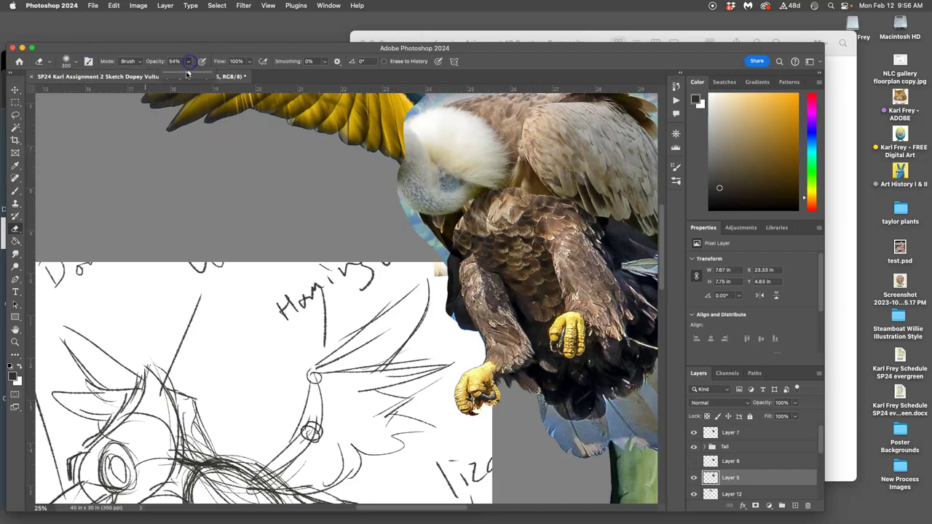
drag(321, 159, 191, 249)
mouse_move(427, 152)
mouse_down()
mouse_move(466, 167)
mouse_move(476, 160)
mouse_move(463, 156)
mouse_up()
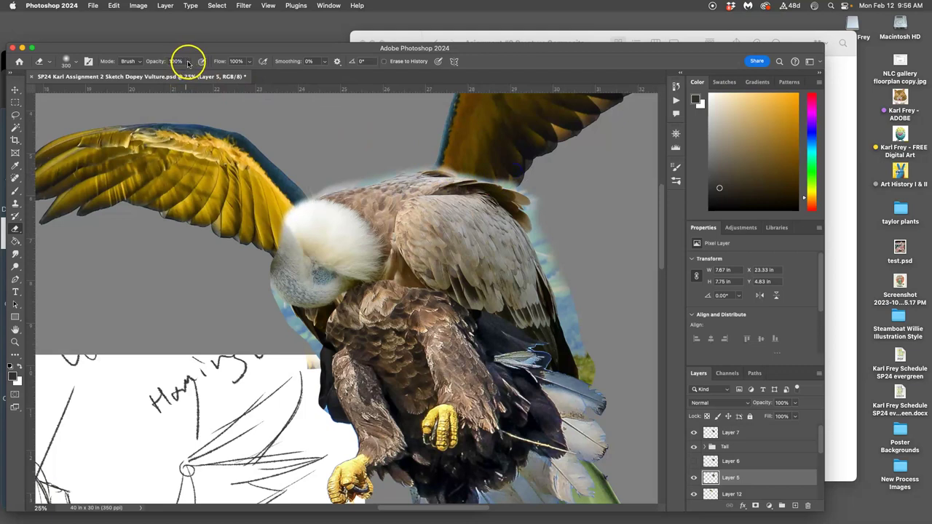
key(Return)
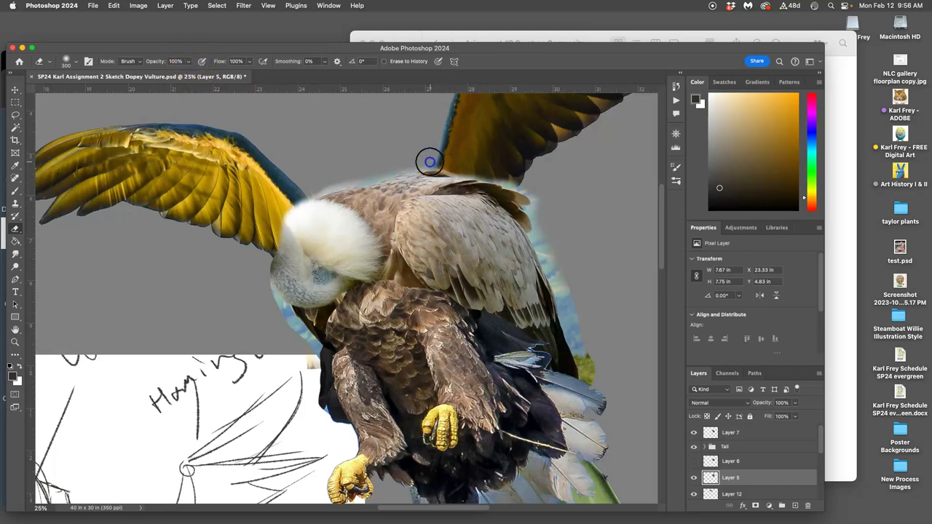
mouse_move(429, 162)
mouse_down()
mouse_move(492, 158)
mouse_move(455, 169)
mouse_move(527, 193)
mouse_up()
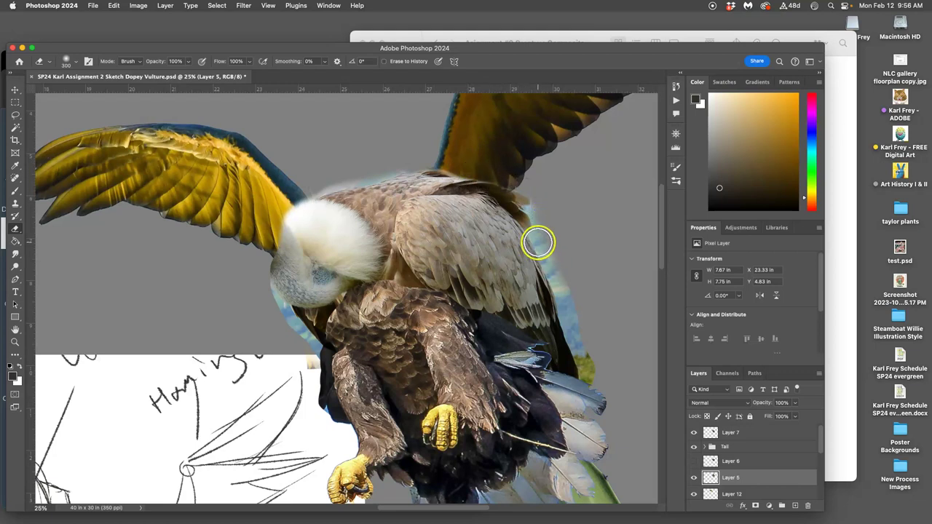
key(super+z)
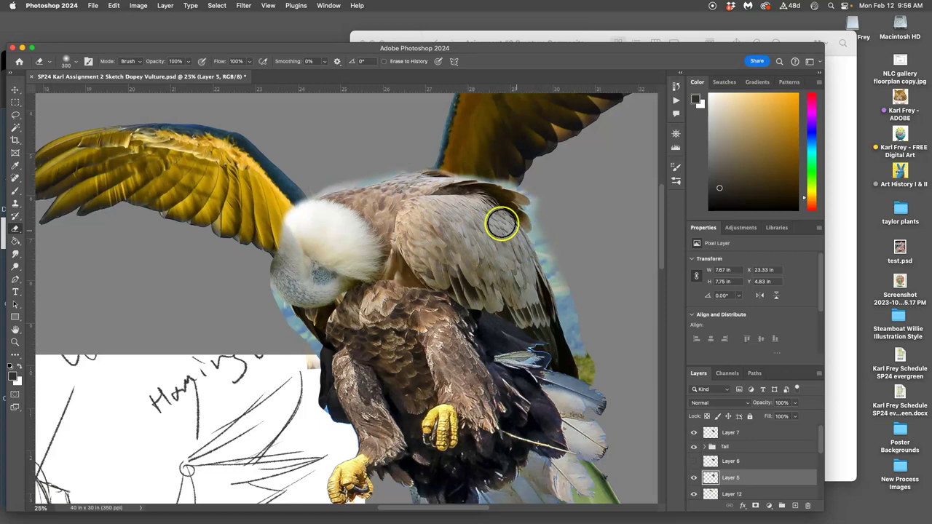
Lasso the leftover blue sky patch beside the vulture's back and delete it.
click(16, 116)
scroll(416, 191, up, 5)
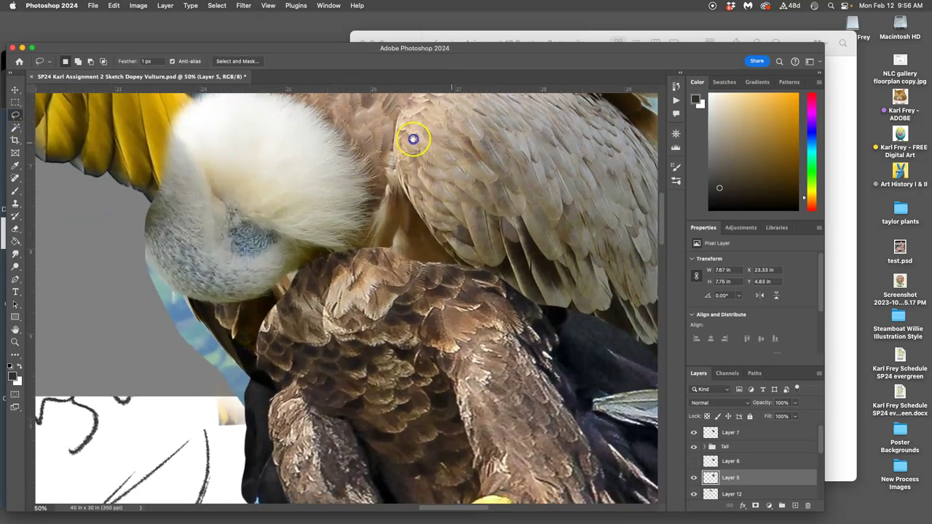
drag(413, 139, 239, 189)
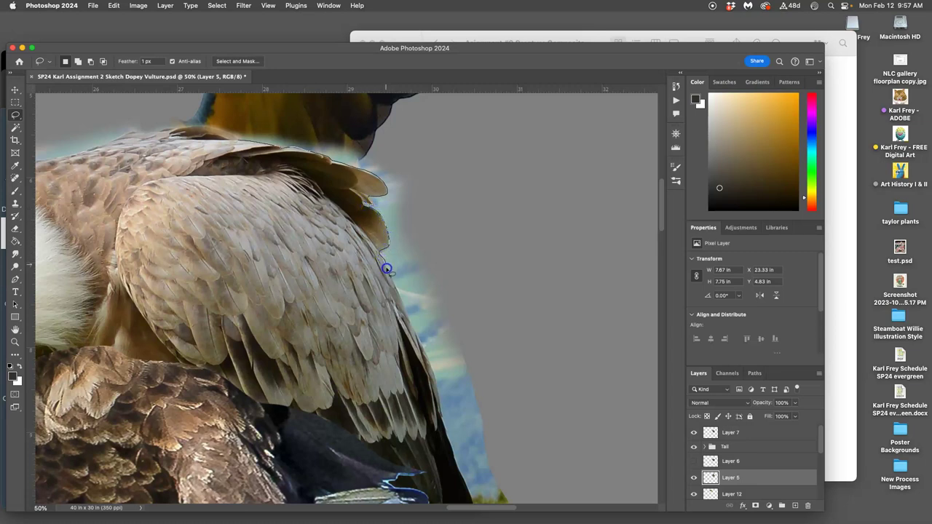
mouse_move(387, 271)
mouse_down()
mouse_move(437, 303)
mouse_move(464, 248)
mouse_move(434, 147)
mouse_move(369, 111)
mouse_move(271, 108)
mouse_up()
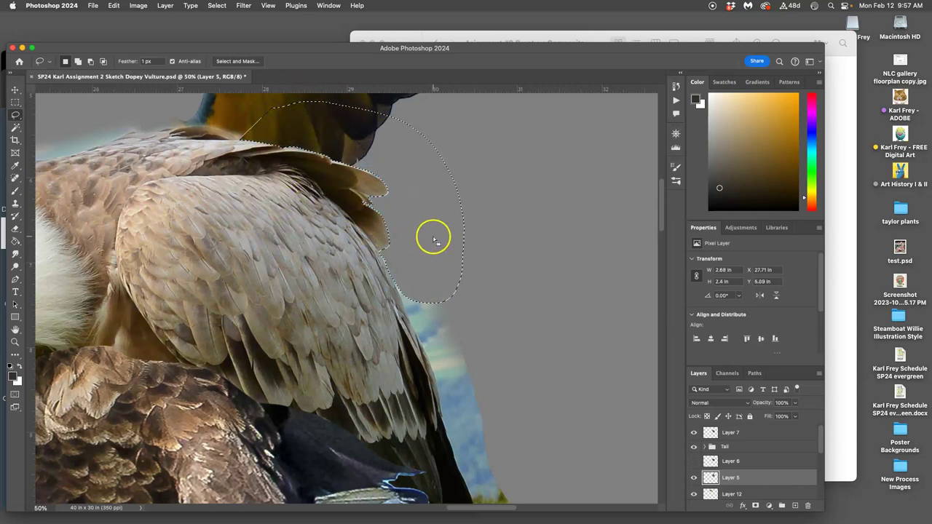
click(501, 219)
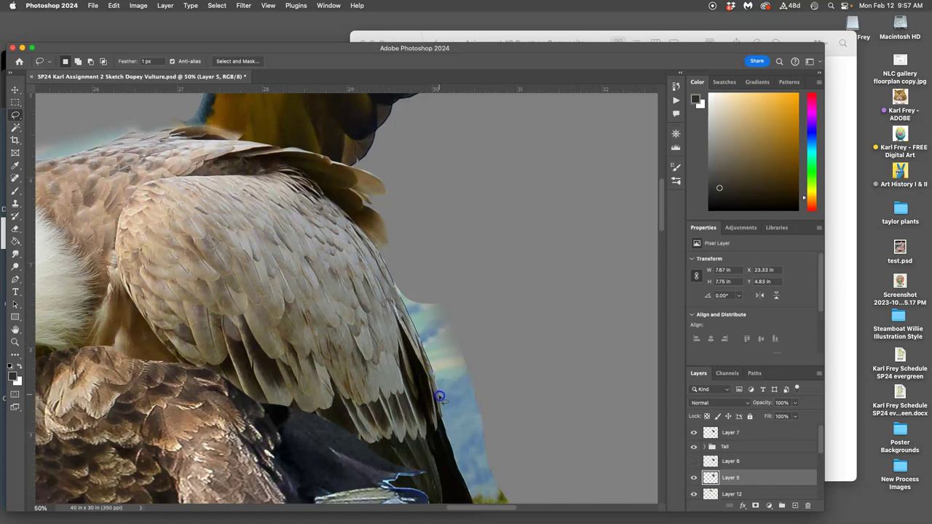
mouse_move(527, 430)
mouse_down()
mouse_move(510, 296)
mouse_move(460, 243)
mouse_move(553, 343)
mouse_up()
key(Delete)
click(471, 168)
drag(499, 277, 407, 286)
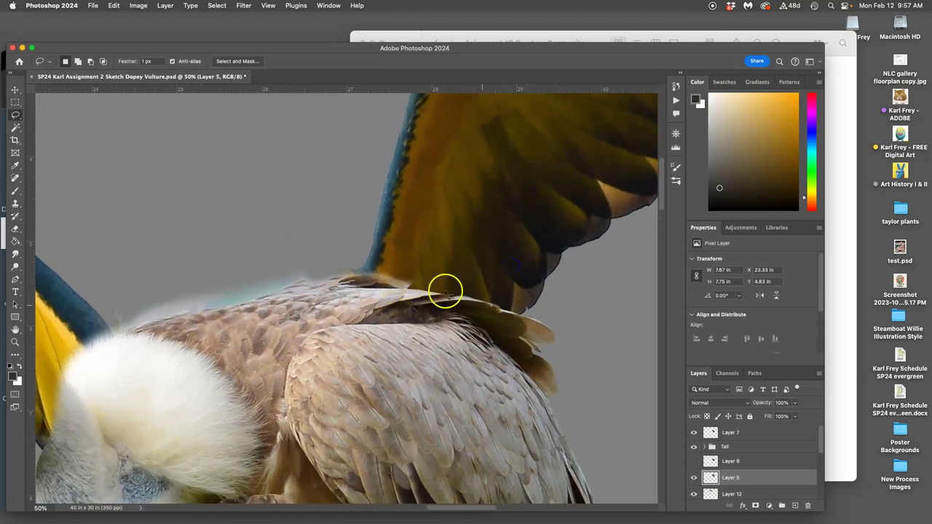
Soften the right wing's joint with the vulture's back using the Eraser at 51%, then 29% opacity.
click(14, 229)
click(188, 61)
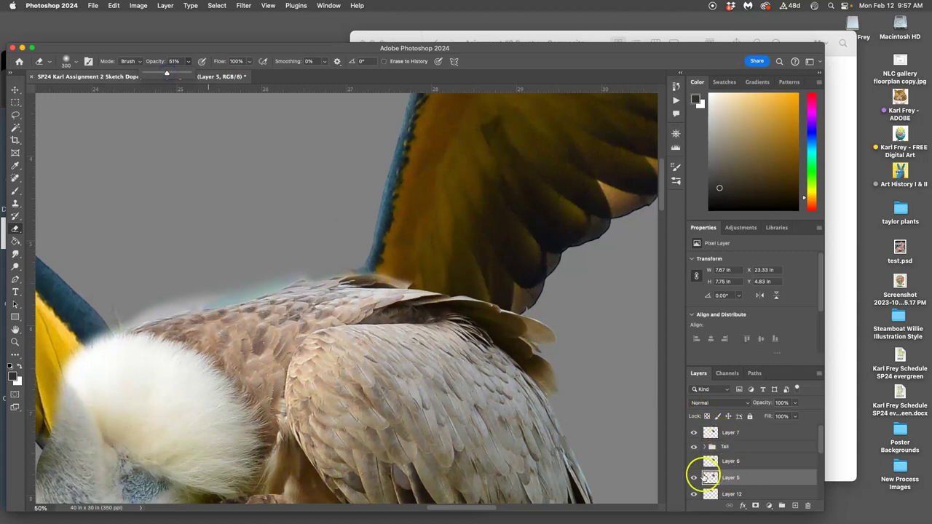
click(692, 476)
click(692, 477)
click(693, 477)
mouse_move(417, 256)
mouse_down()
mouse_move(410, 271)
mouse_move(395, 257)
mouse_up()
click(189, 62)
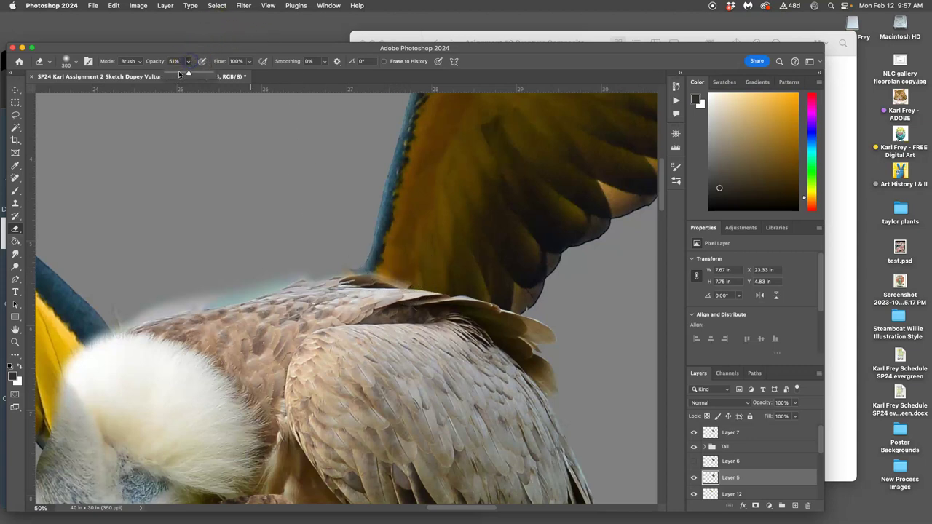
click(395, 270)
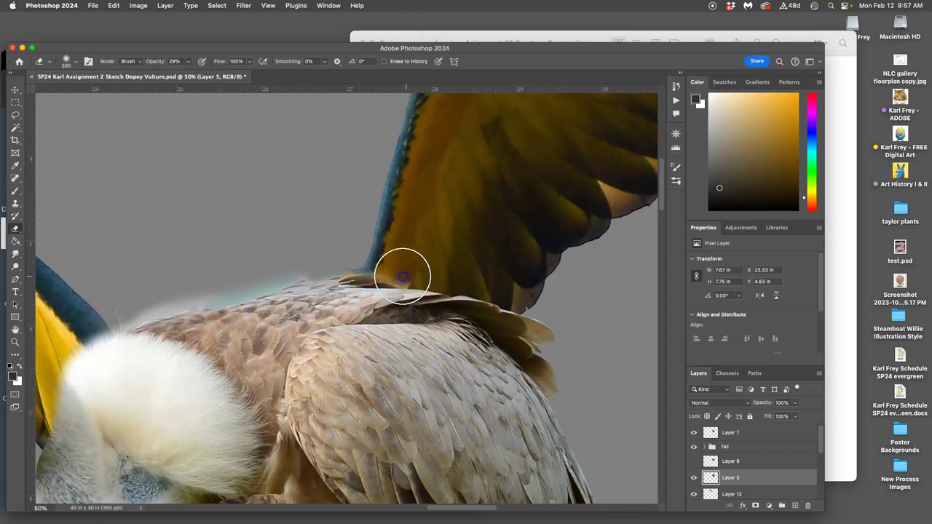
drag(401, 276, 349, 266)
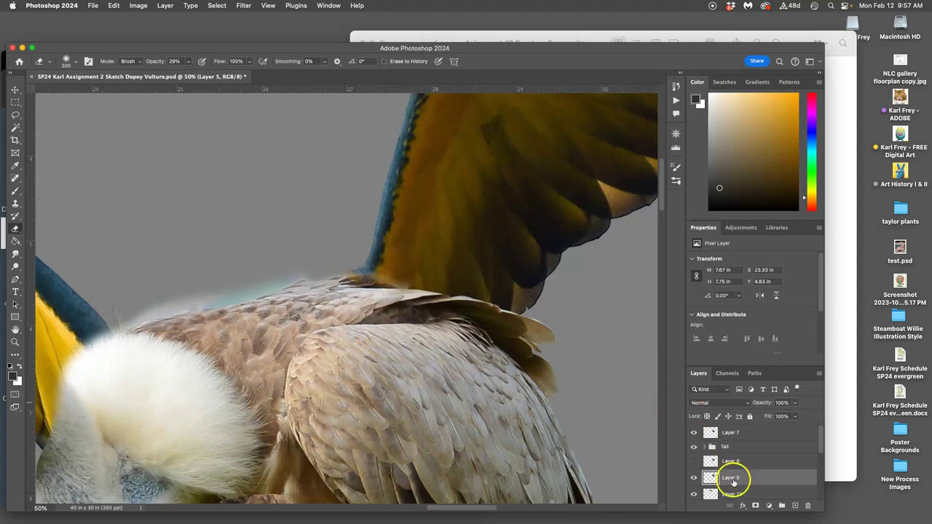
Nudge the right wing on Layer 8 slightly down, zoom out, and start a free transform.
drag(821, 447, 820, 457)
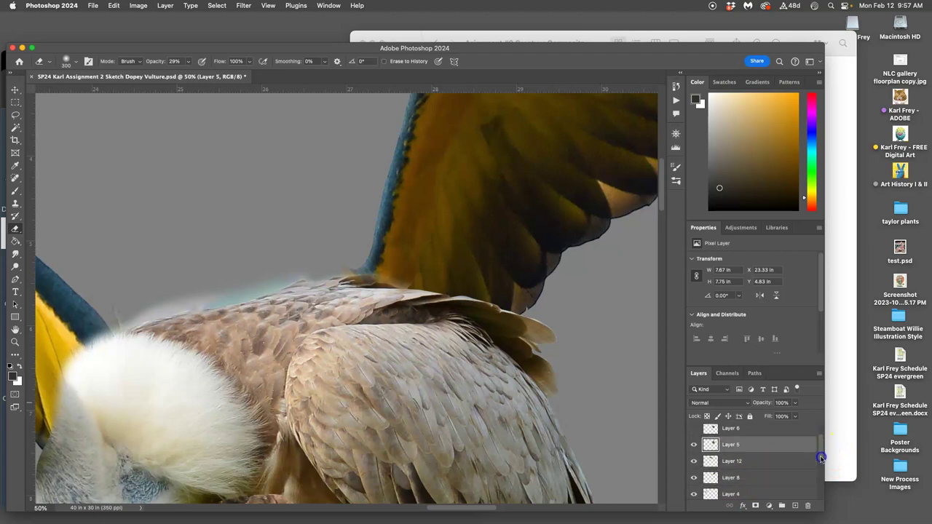
click(742, 478)
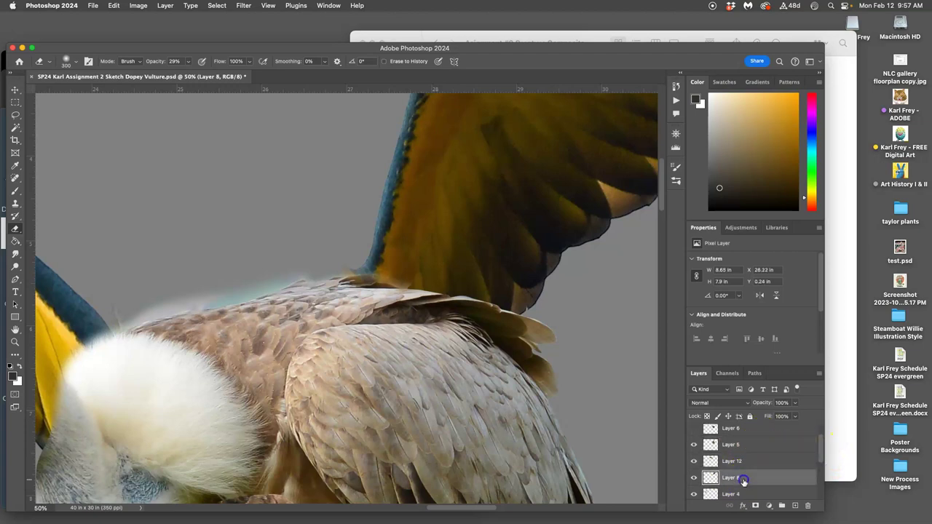
click(15, 90)
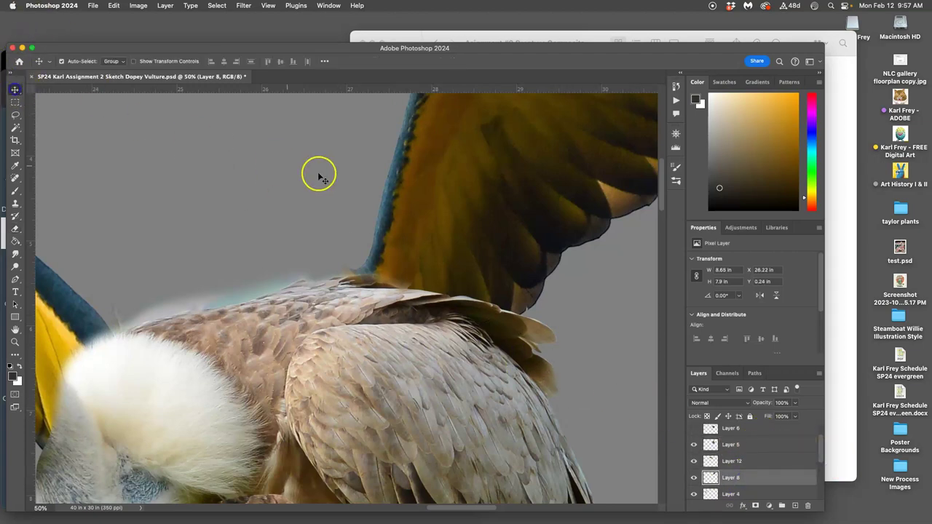
drag(442, 186, 444, 197)
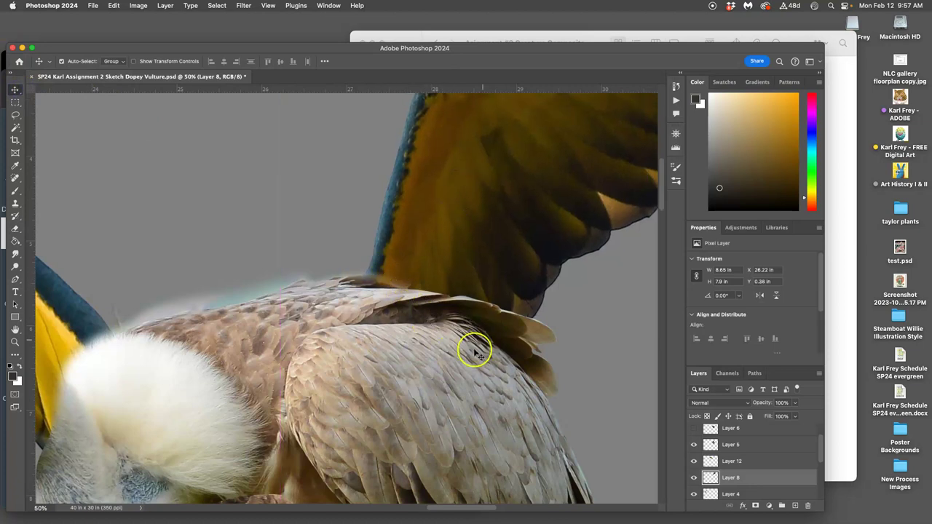
key(super+minus)
key(super+minus)
key(super+minus)
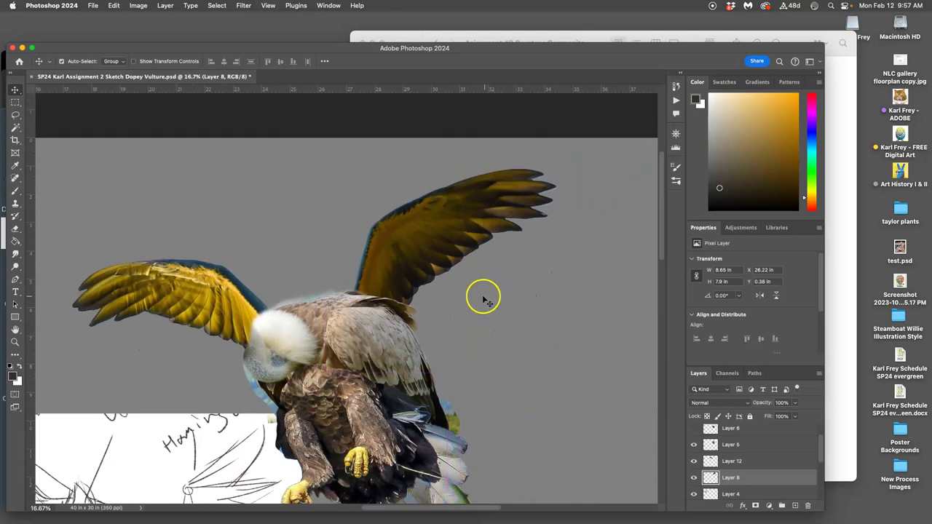
drag(484, 284, 536, 272)
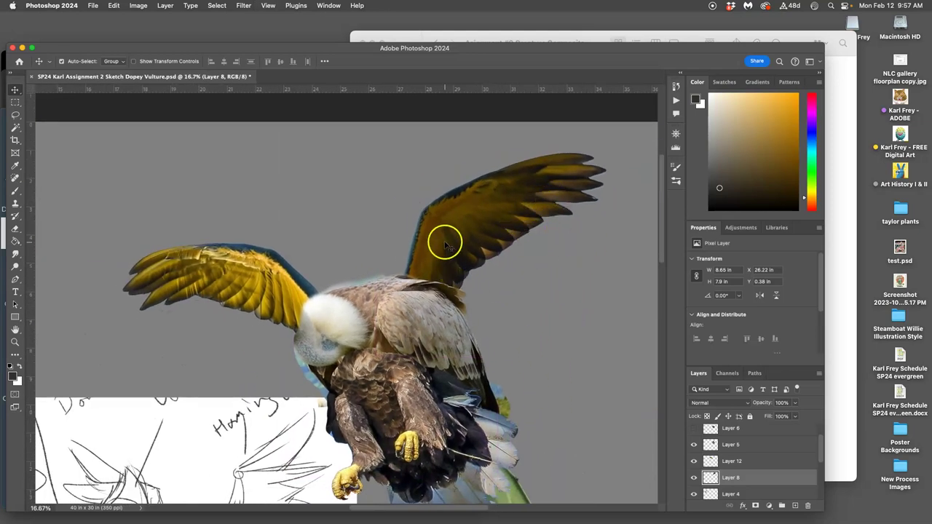
key(super+t)
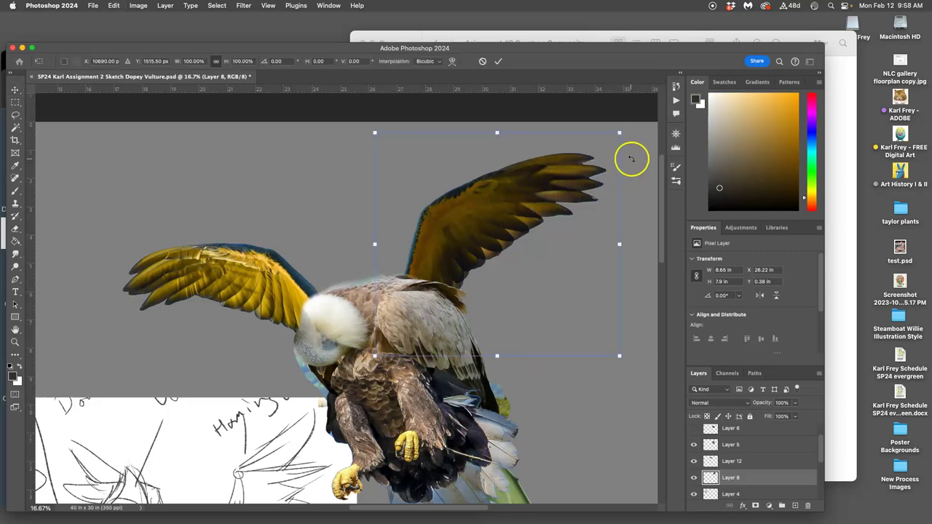
Rotate the right wing about 1.4°, warp its base toward the eagle's body, and commit.
drag(630, 156, 634, 164)
right_click(476, 230)
click(485, 302)
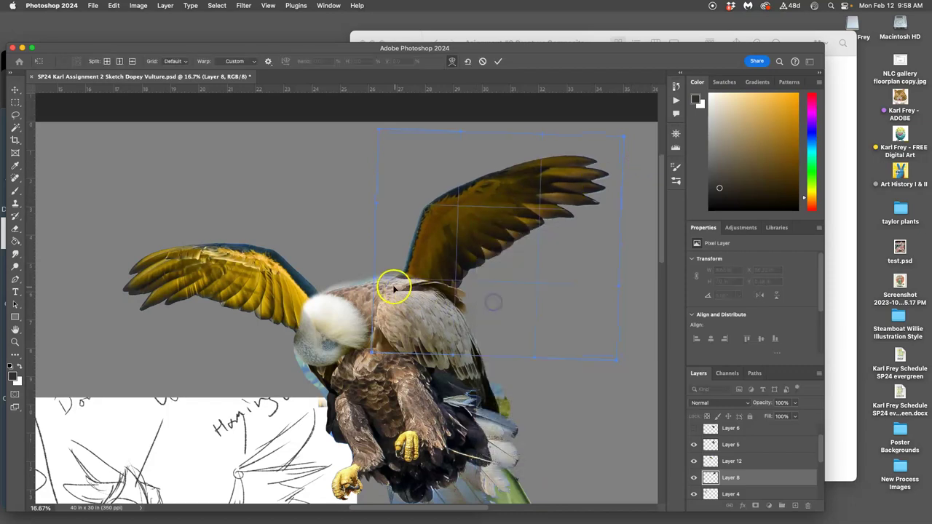
drag(385, 286, 383, 288)
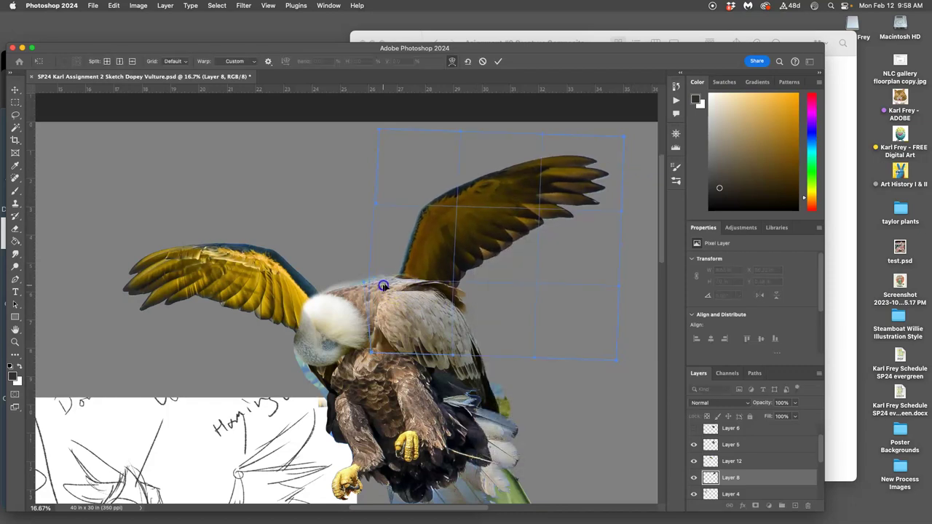
drag(499, 241, 505, 239)
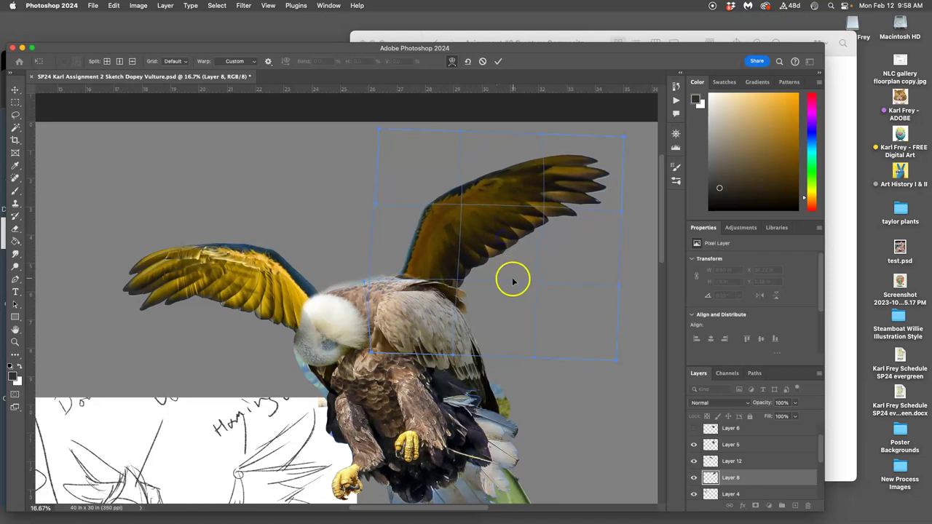
drag(513, 281, 516, 281)
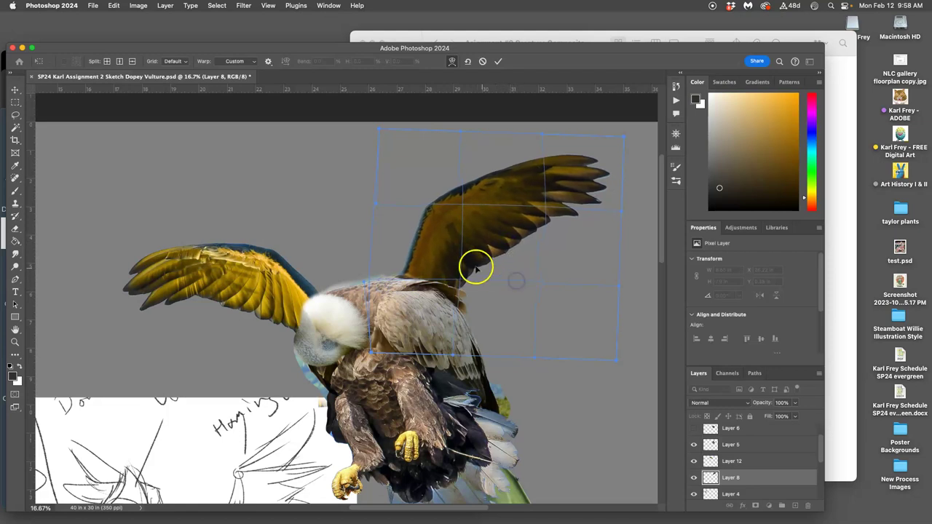
key(Return)
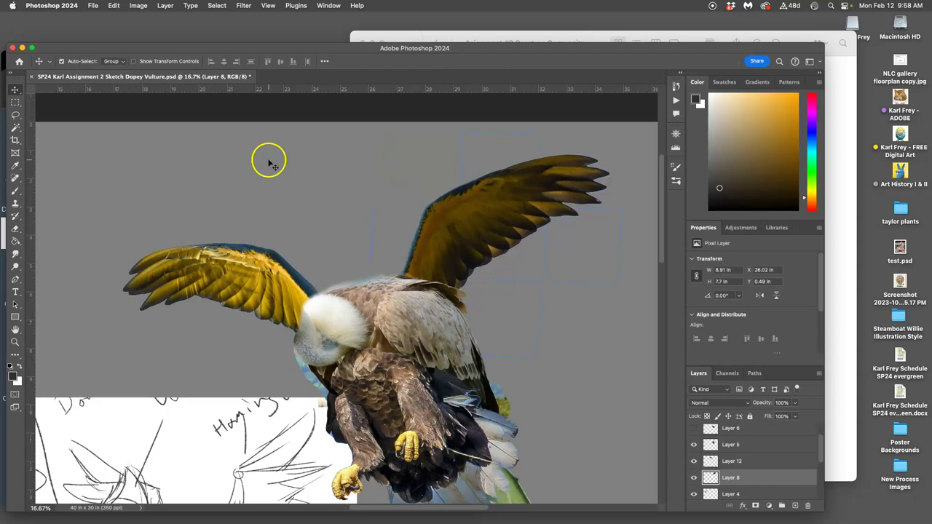
Brighten the right wing's midtones with Levels, setting the midtone value to 1.14.
click(138, 5)
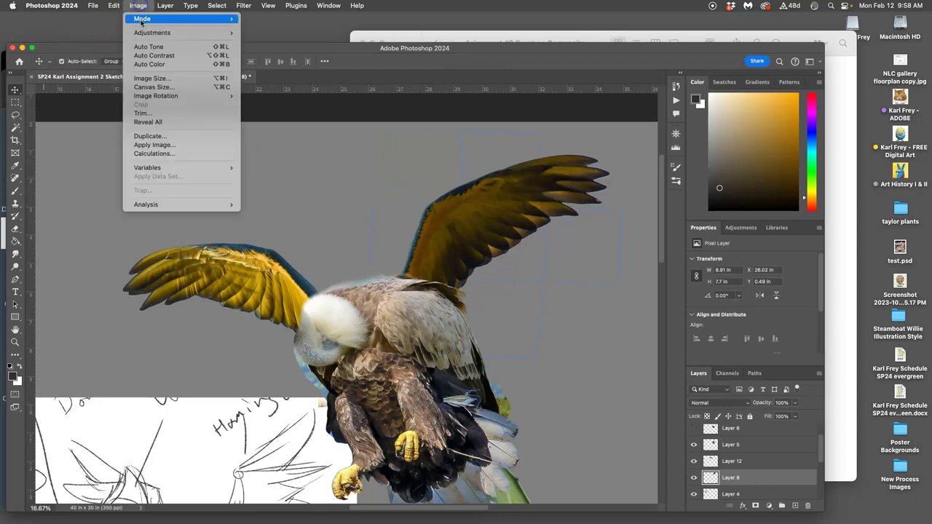
mouse_move(153, 32)
click(283, 41)
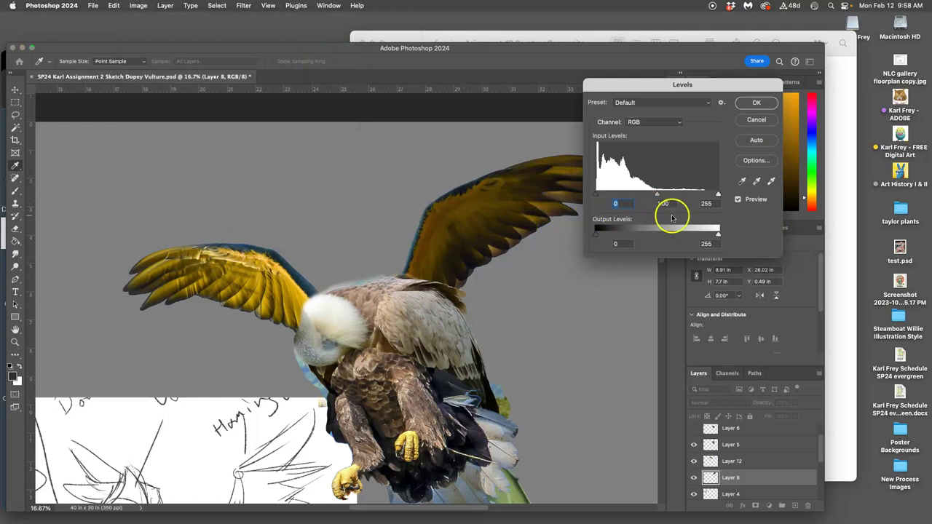
mouse_move(657, 194)
mouse_down()
mouse_move(647, 197)
mouse_move(665, 196)
mouse_move(653, 196)
mouse_up()
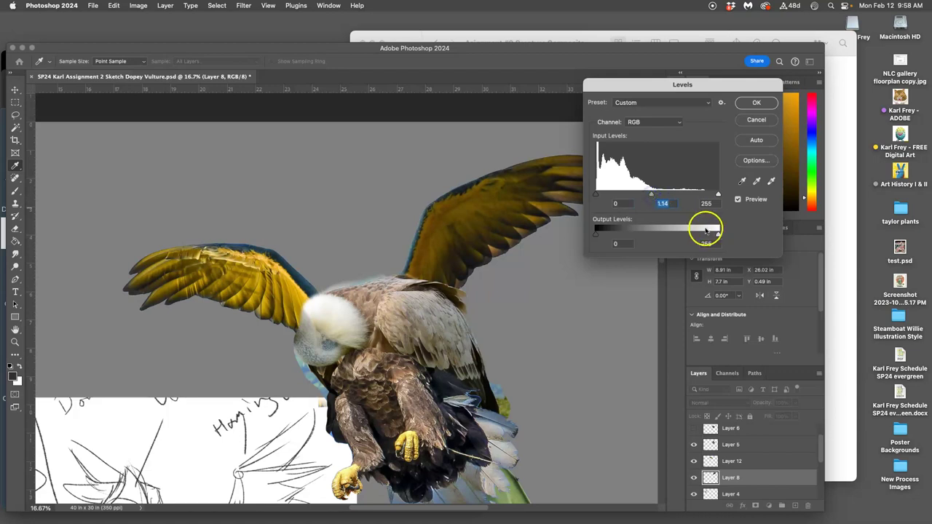
click(754, 104)
Apply Color Balance to the wing, adjusting highlights and shifting shadows slightly toward red.
click(138, 6)
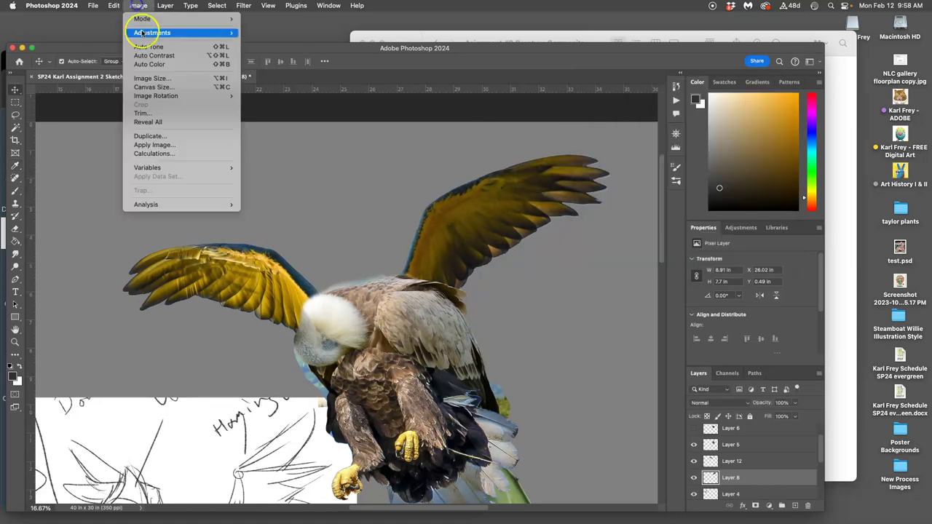
mouse_move(152, 33)
click(267, 90)
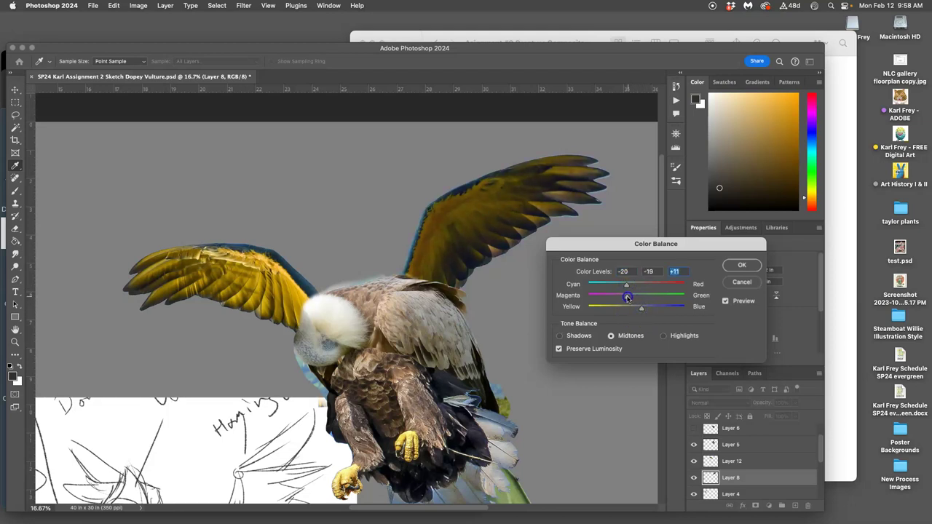
click(664, 336)
click(559, 336)
drag(637, 284, 632, 289)
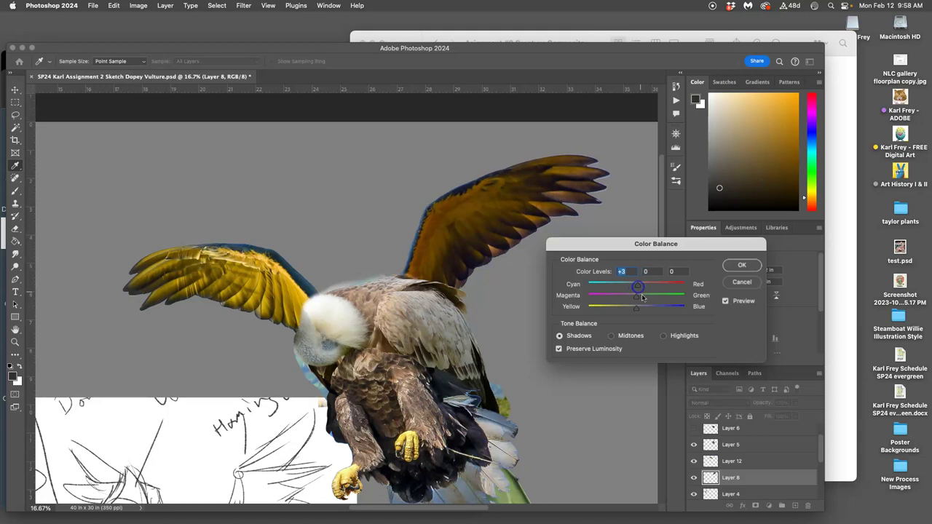
click(635, 309)
click(732, 266)
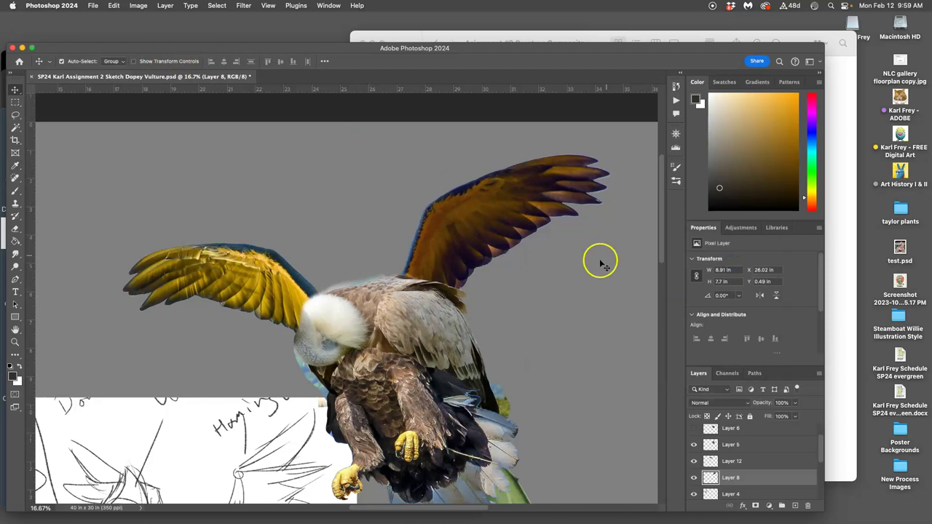
Apply Levels to the right wing with output black 15 and midtones 1.18.
click(138, 5)
mouse_move(197, 33)
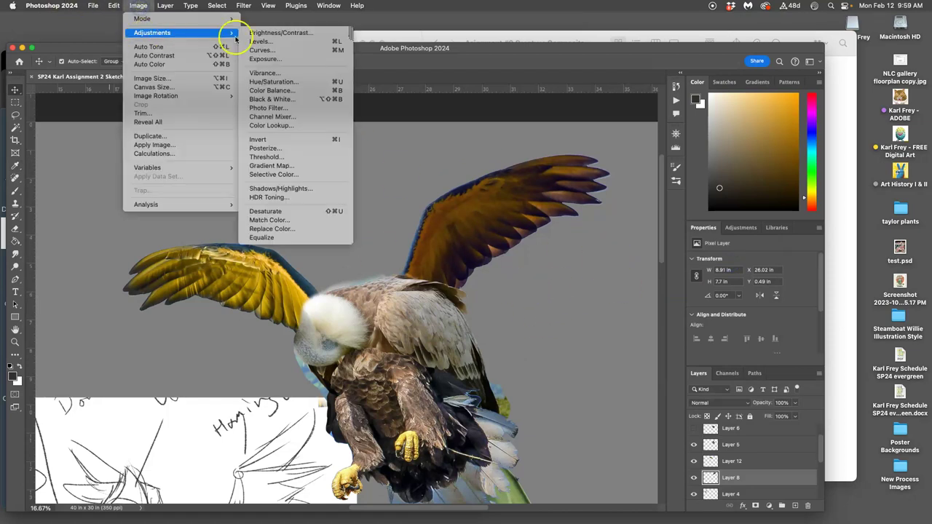
click(258, 41)
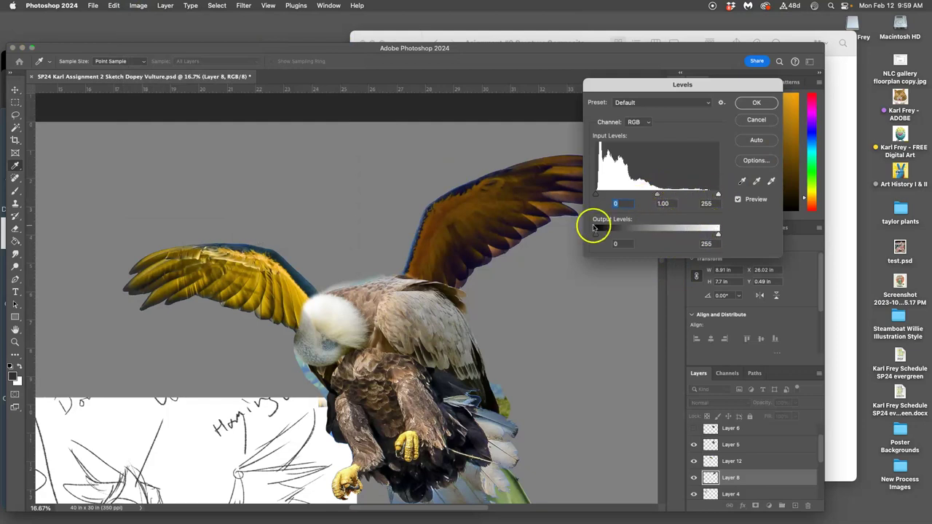
mouse_move(594, 228)
mouse_down()
mouse_move(602, 234)
mouse_move(594, 233)
mouse_up()
drag(654, 195, 647, 196)
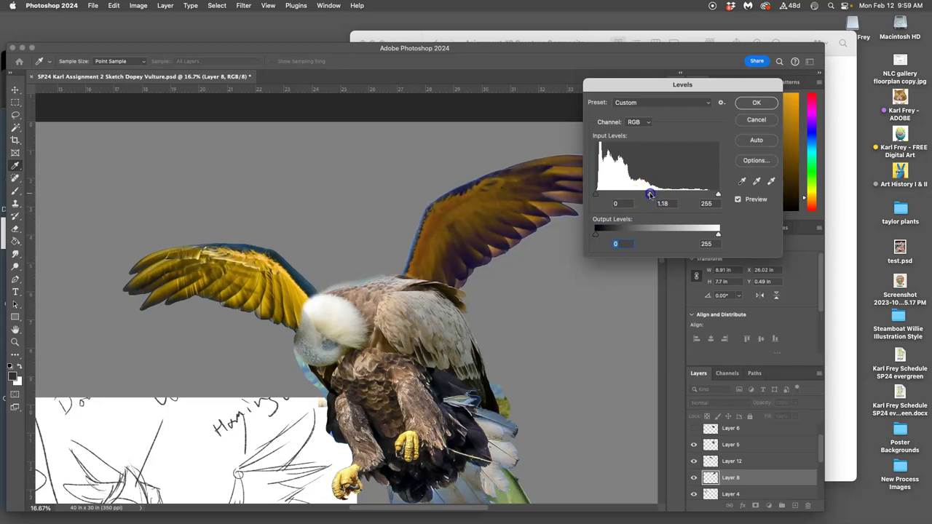
click(754, 102)
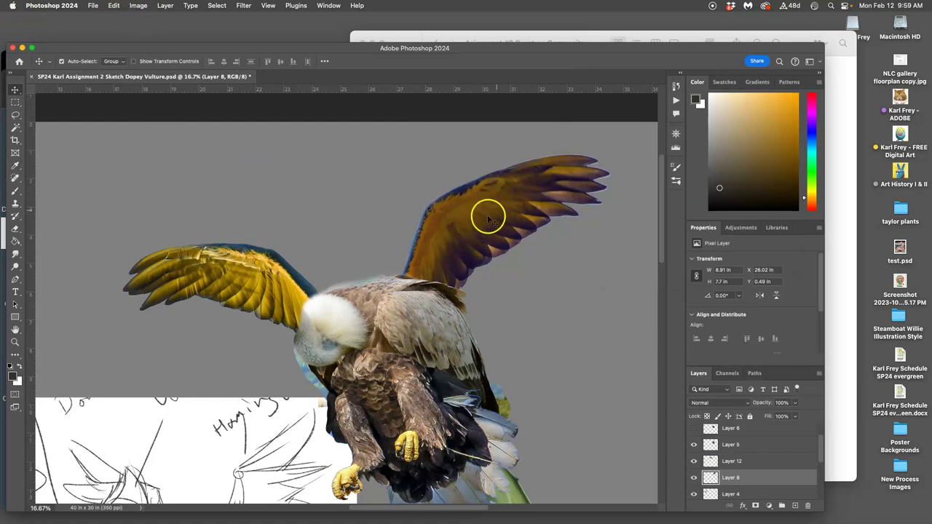
Mute the wing with Hue/Saturation: hue -4, saturation -31.
click(139, 6)
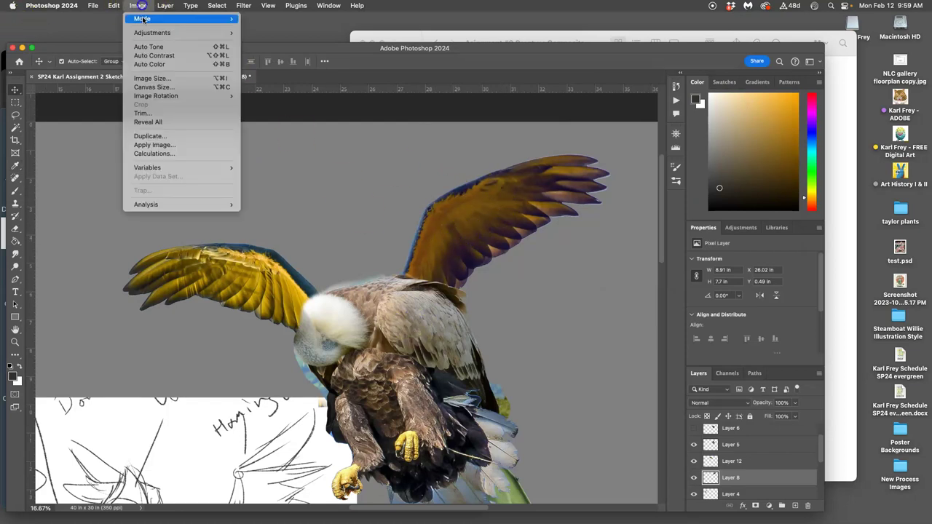
mouse_move(221, 34)
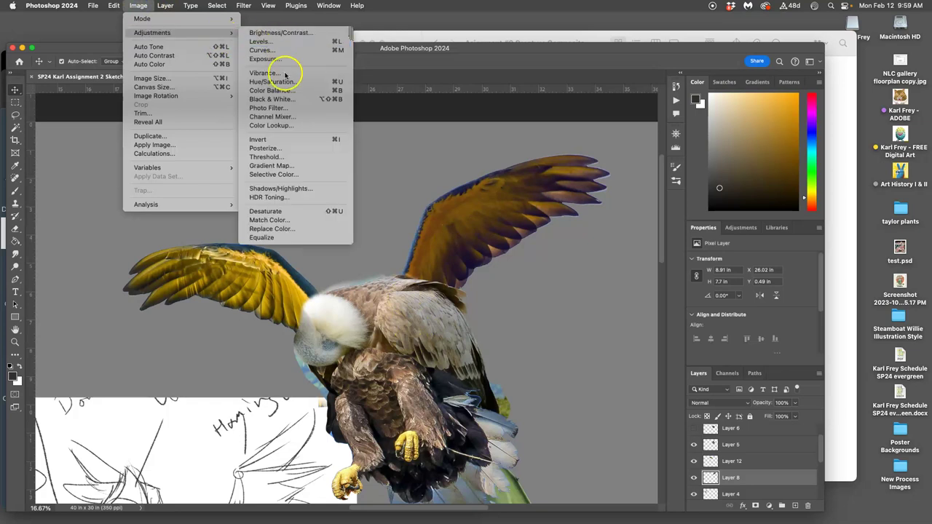
click(287, 88)
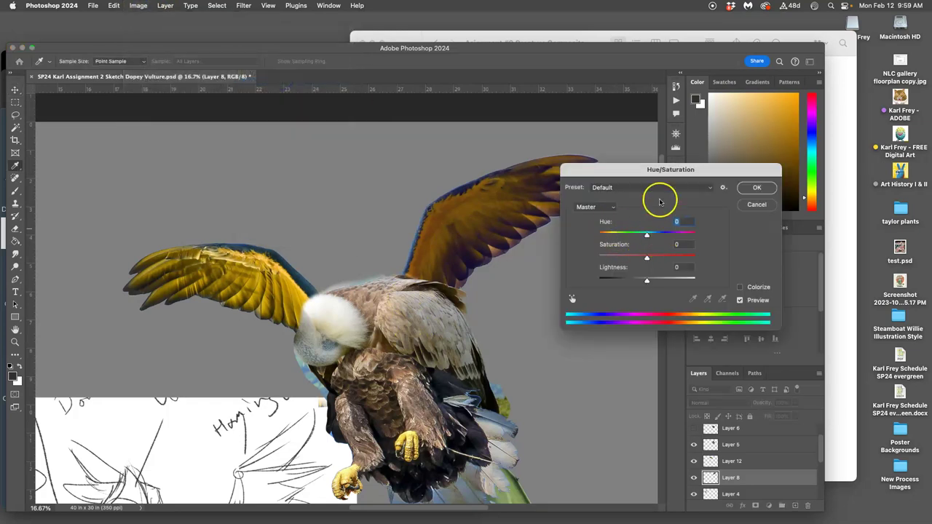
drag(655, 172, 677, 222)
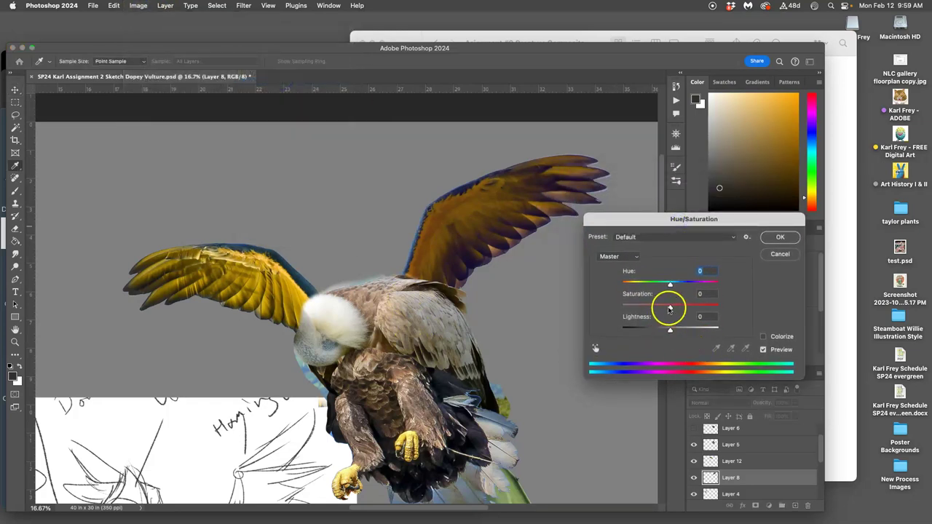
drag(669, 285, 673, 285)
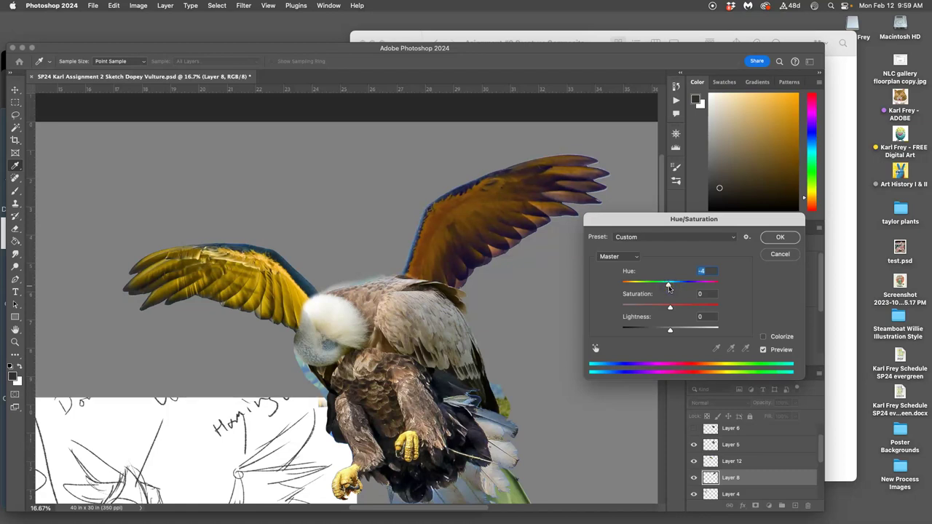
click(670, 311)
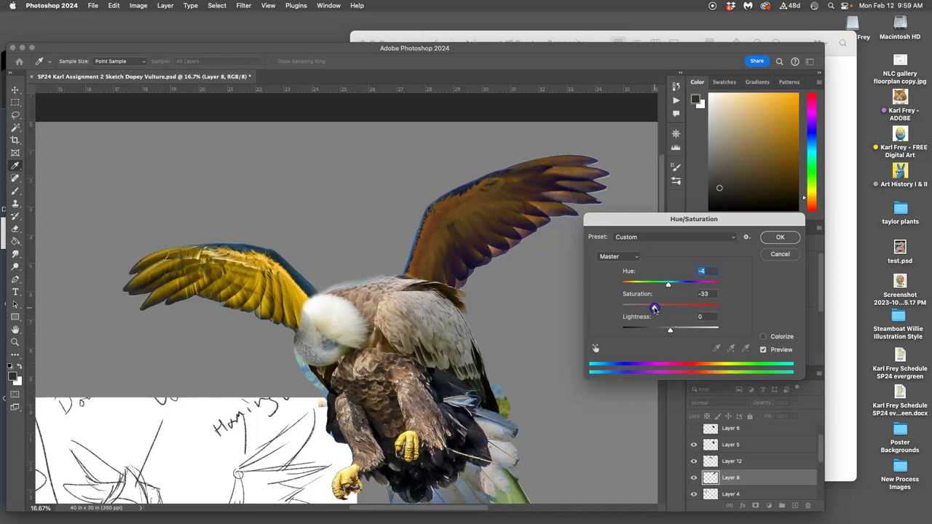
click(780, 236)
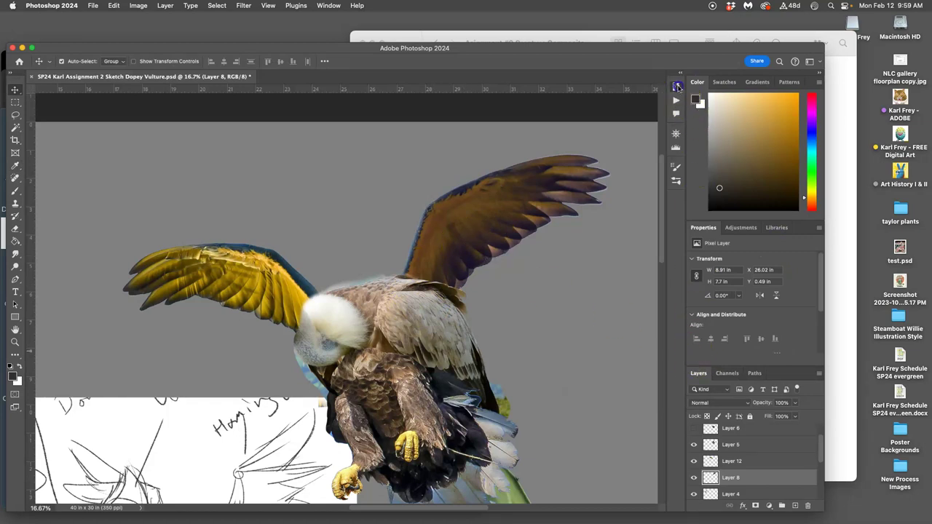
Compare the wing before and after its warp and colour edits in History, then select Layer 12.
click(676, 87)
click(594, 153)
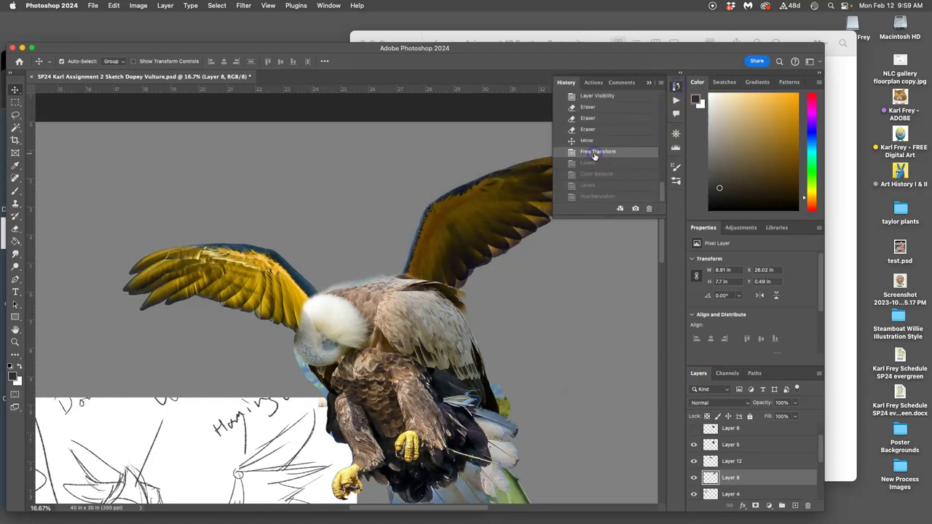
click(590, 142)
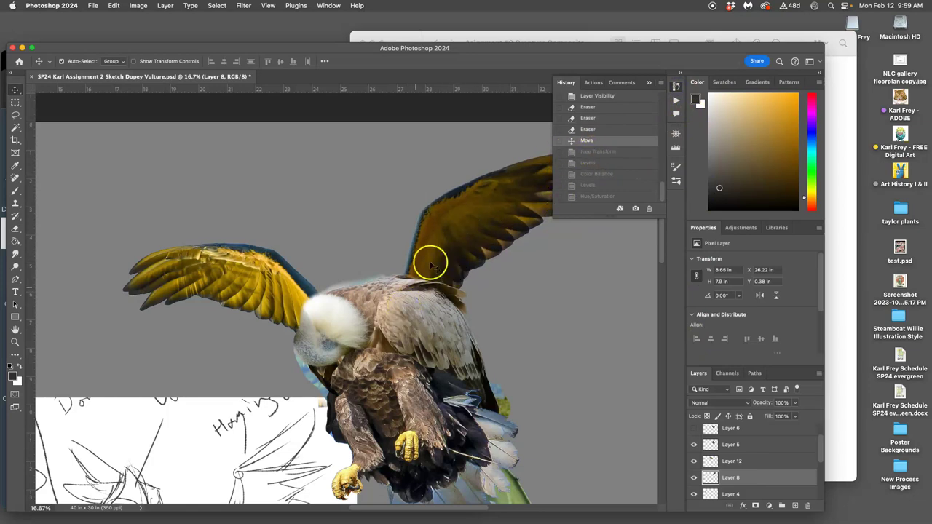
click(592, 197)
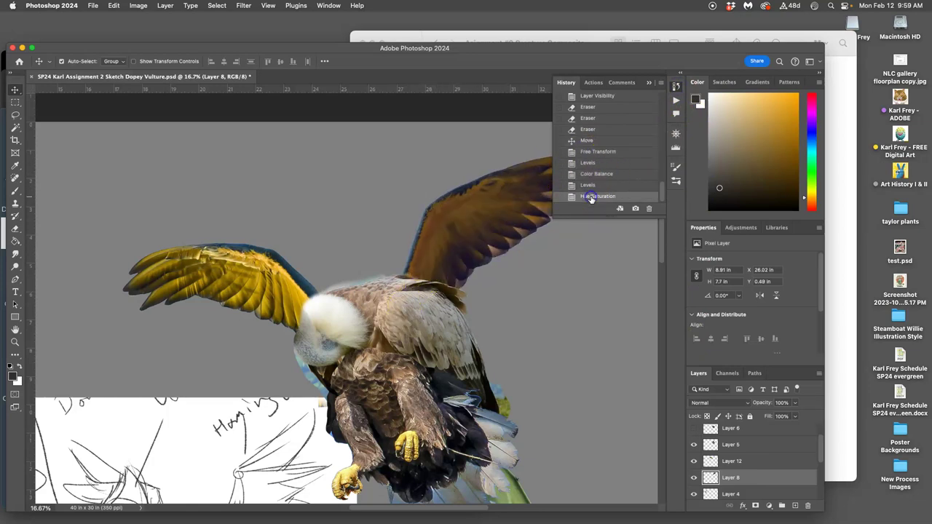
click(651, 83)
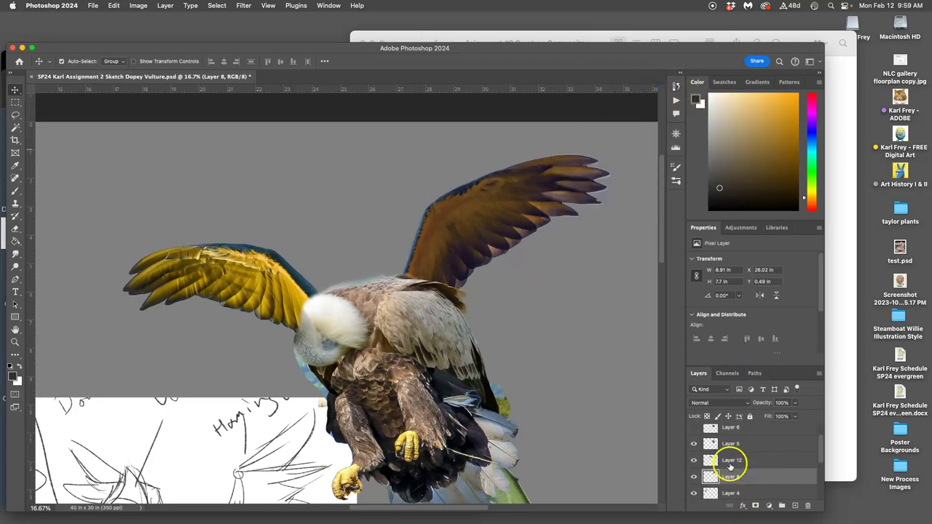
scroll(731, 462, down, 2)
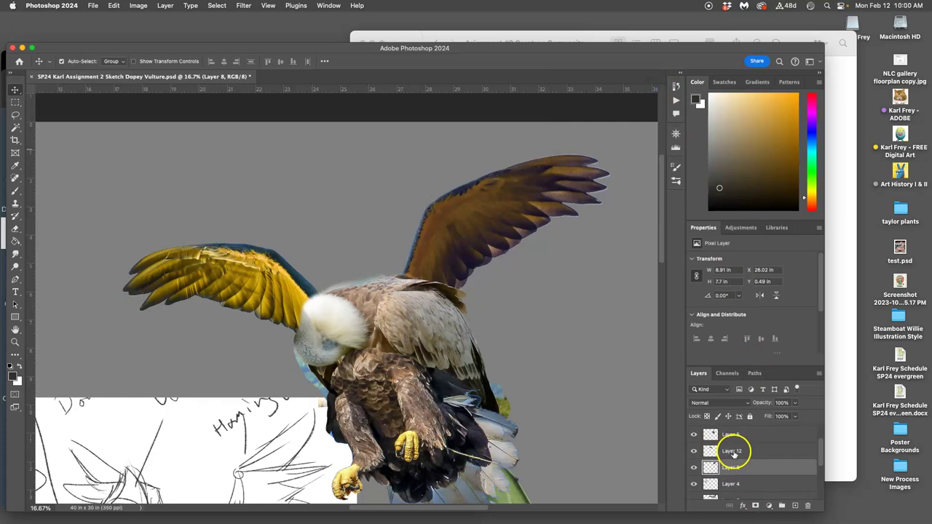
click(731, 452)
Darken the yellow wing's midtones and tone down its highlights with Levels.
click(694, 451)
click(694, 450)
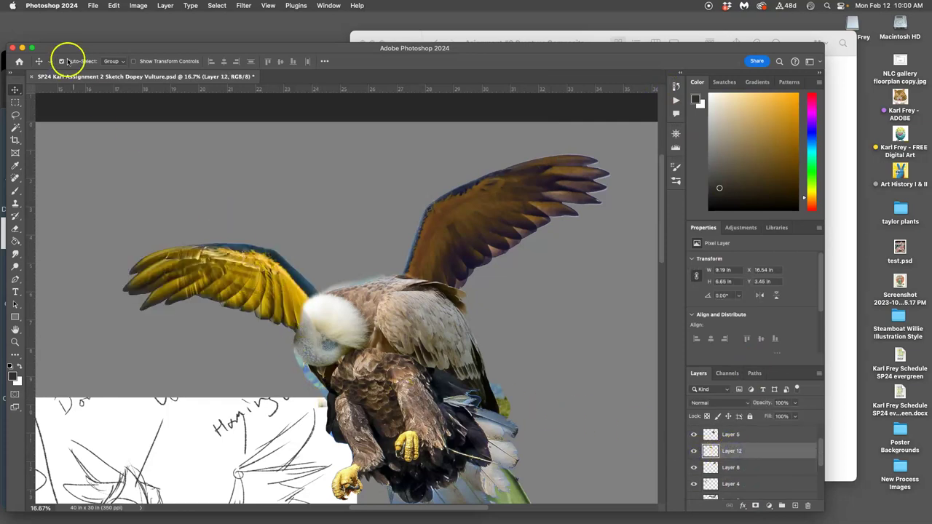
click(138, 6)
mouse_move(211, 33)
click(262, 41)
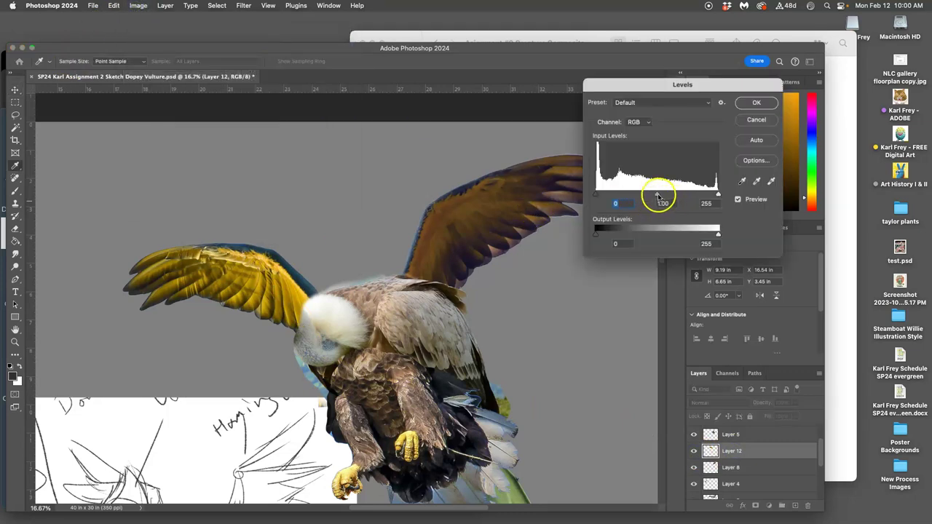
drag(657, 198, 662, 197)
drag(718, 233, 698, 235)
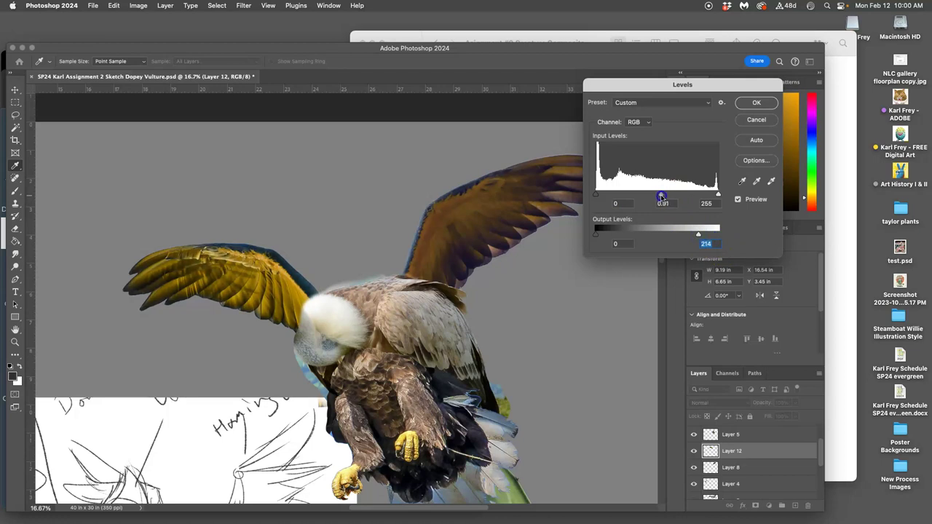
click(768, 106)
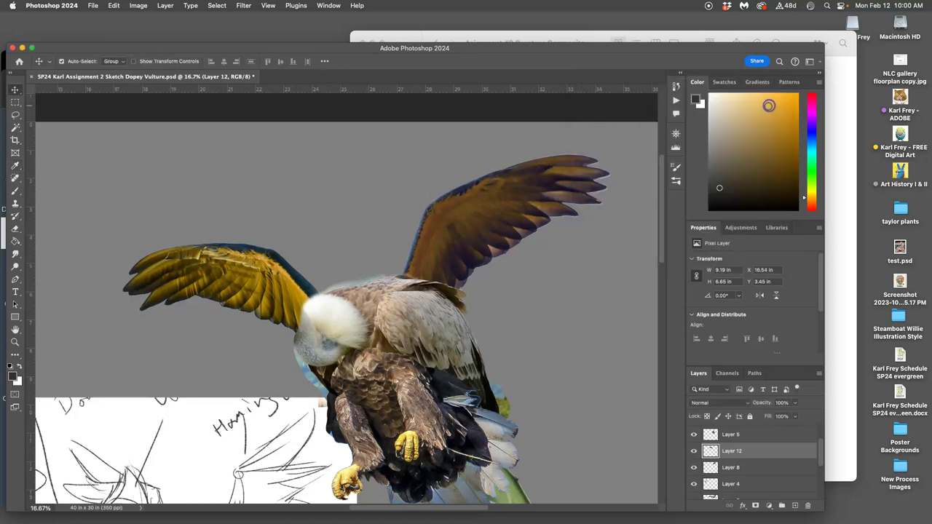
Apply Color Balance to the wing, pushing midtones toward blue and shadows toward cyan.
click(138, 6)
mouse_move(160, 33)
click(275, 90)
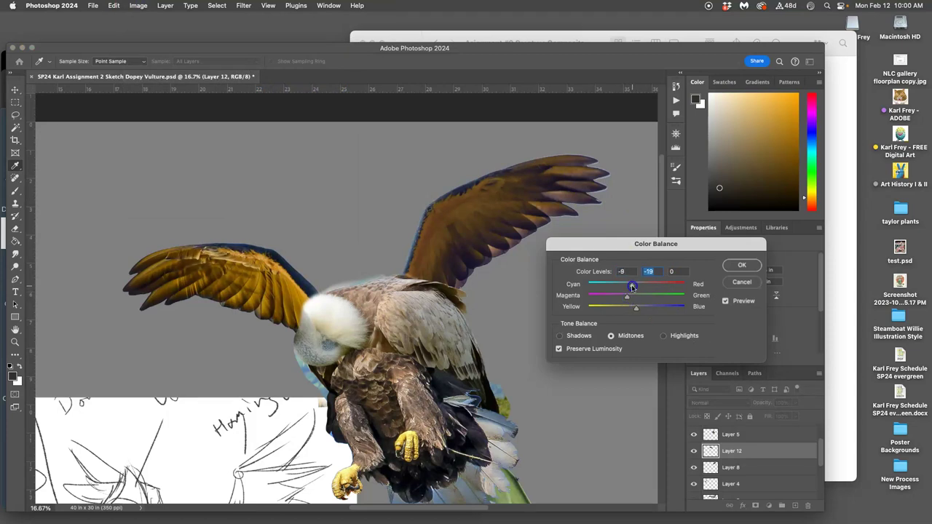
click(637, 309)
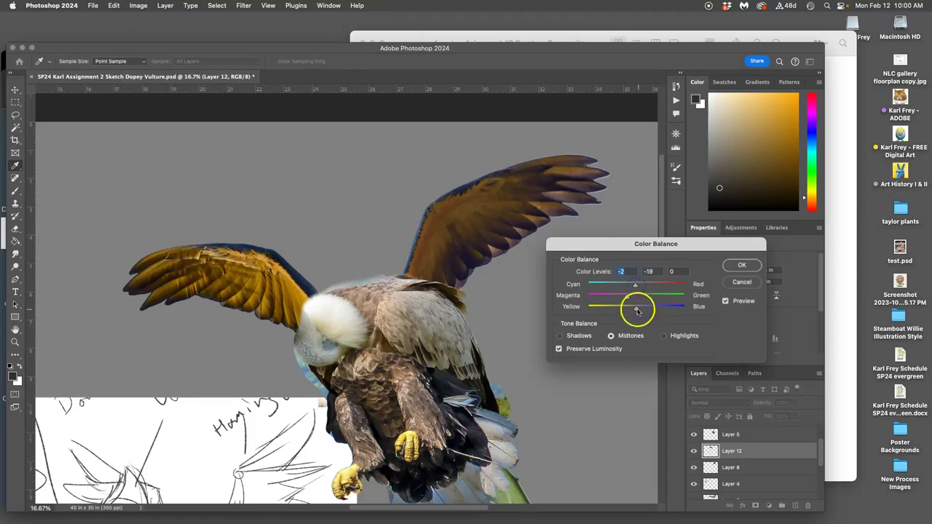
click(664, 338)
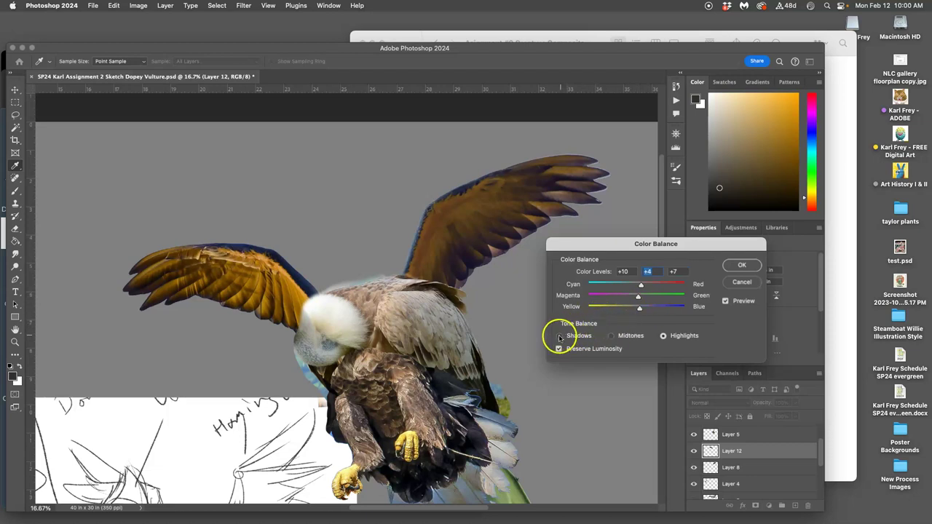
click(637, 311)
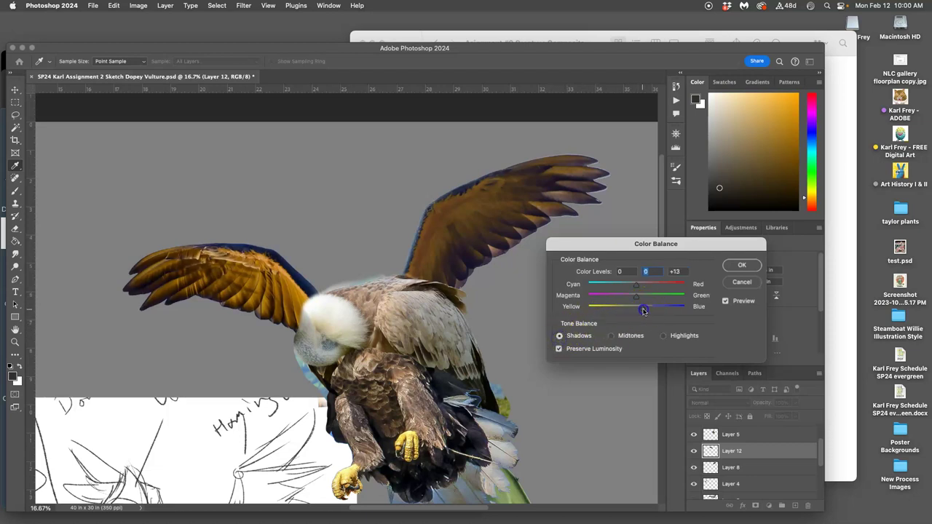
drag(635, 285, 633, 286)
click(742, 265)
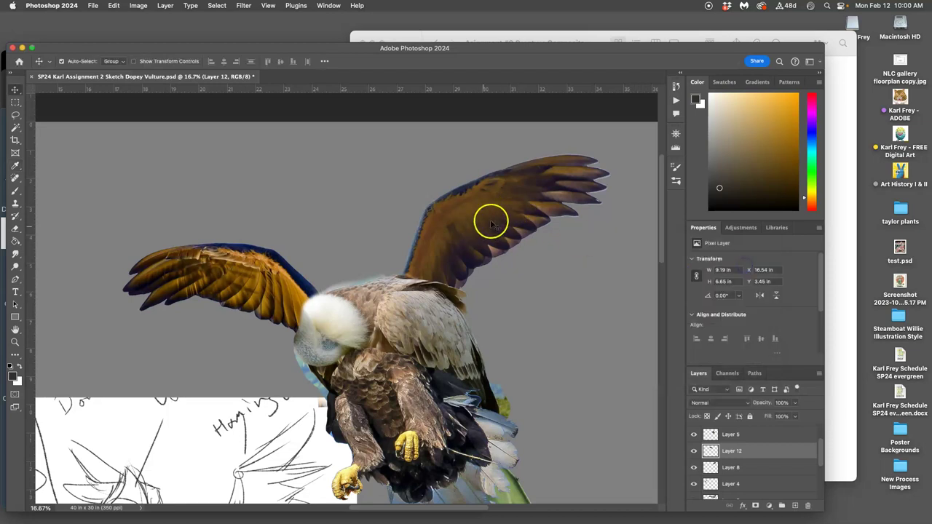
Lift the wing's darkest output tones slightly with a second Levels pass.
click(136, 6)
mouse_move(168, 34)
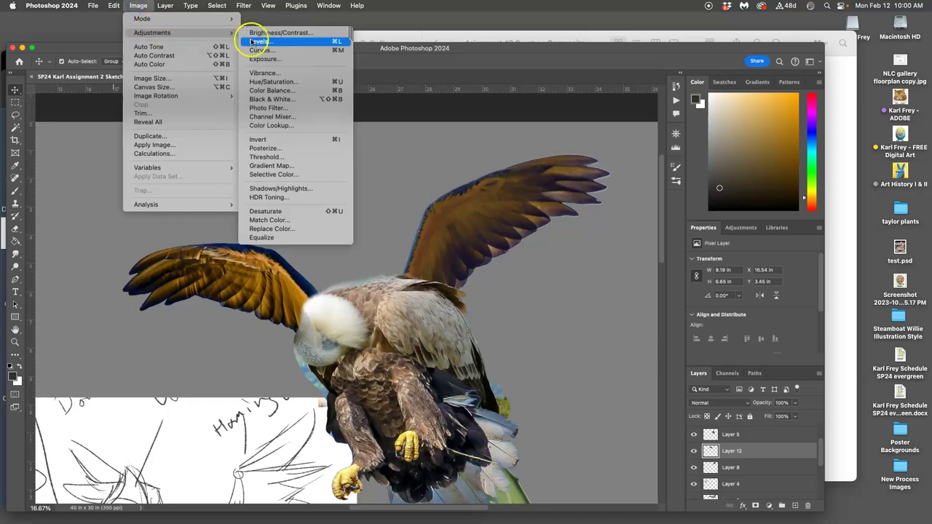
click(256, 42)
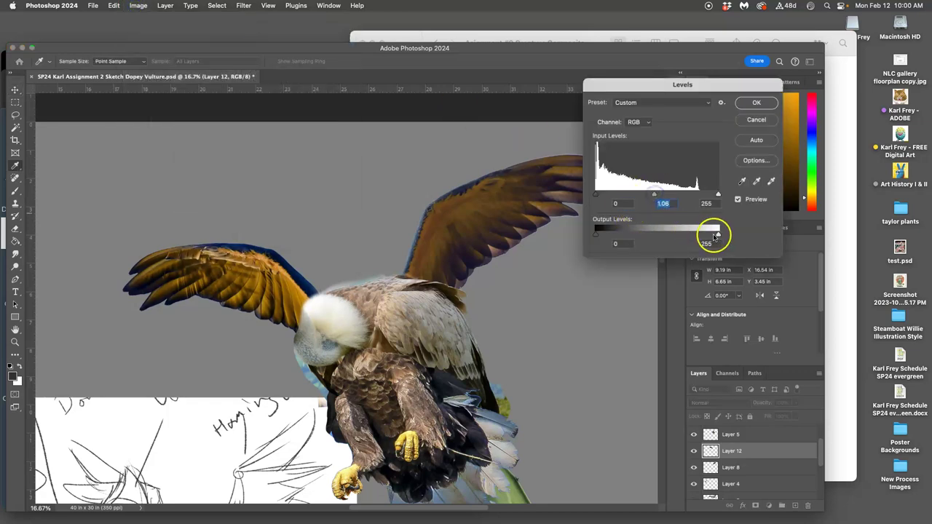
click(597, 237)
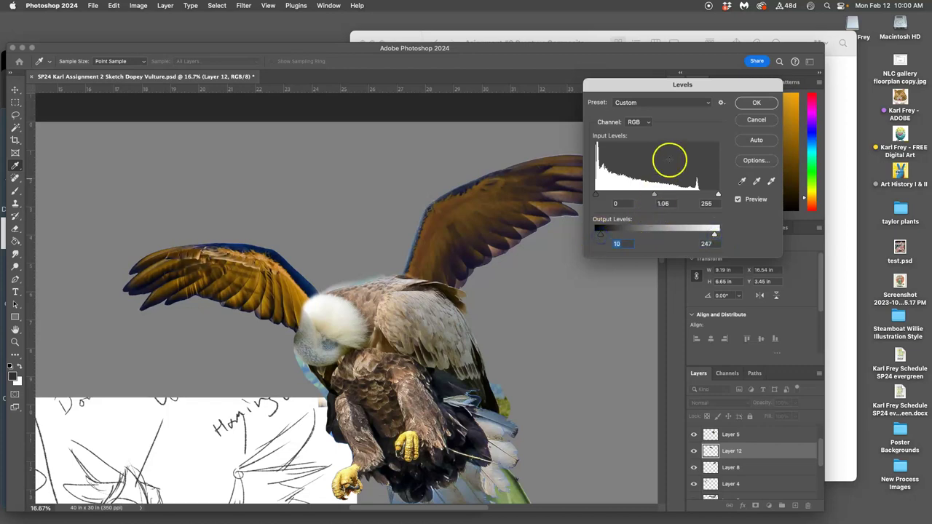
click(756, 103)
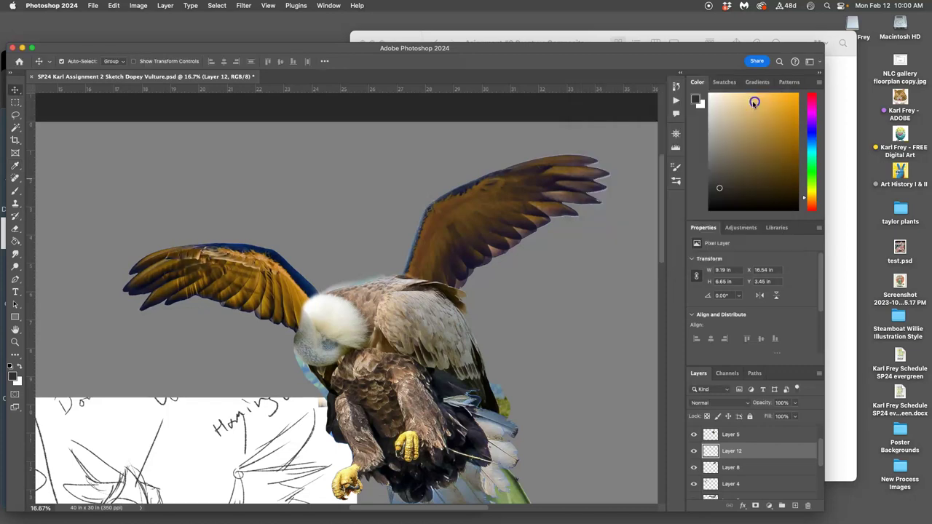
Desaturate the wing with Hue/Saturation (hue -4, saturation -21) and zoom in on the creature.
click(138, 5)
mouse_move(149, 33)
click(269, 82)
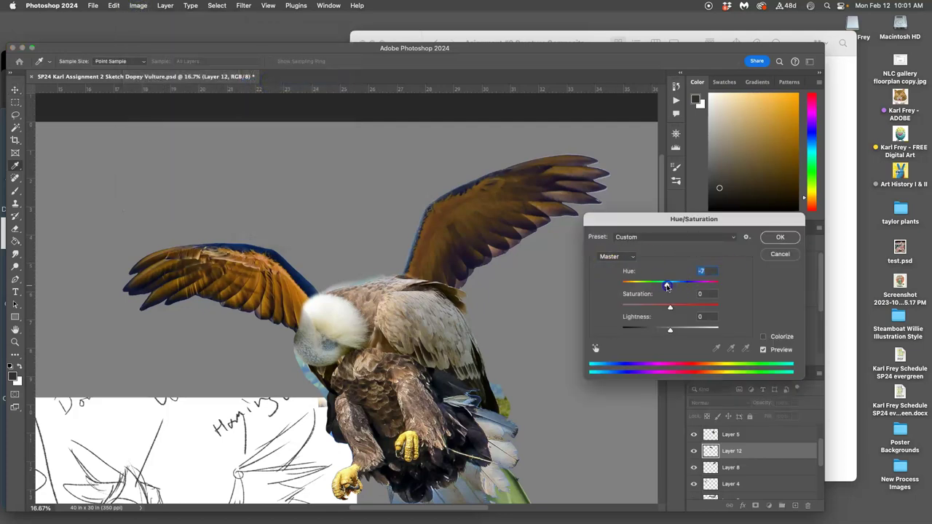
drag(670, 308, 671, 310)
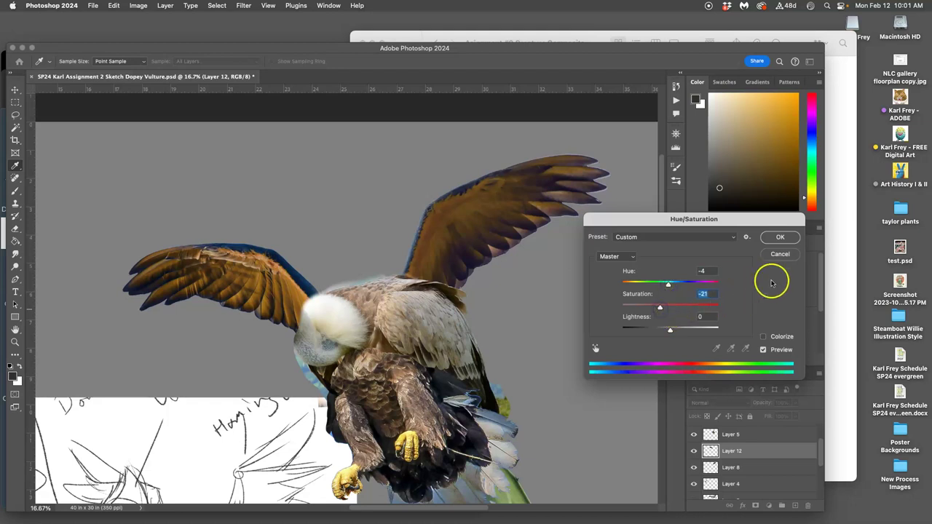
click(780, 237)
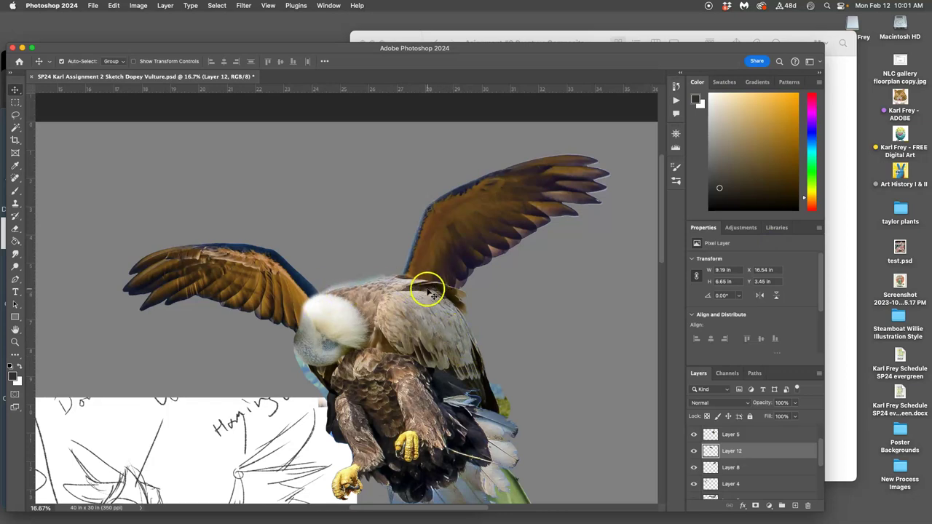
key(super+equal)
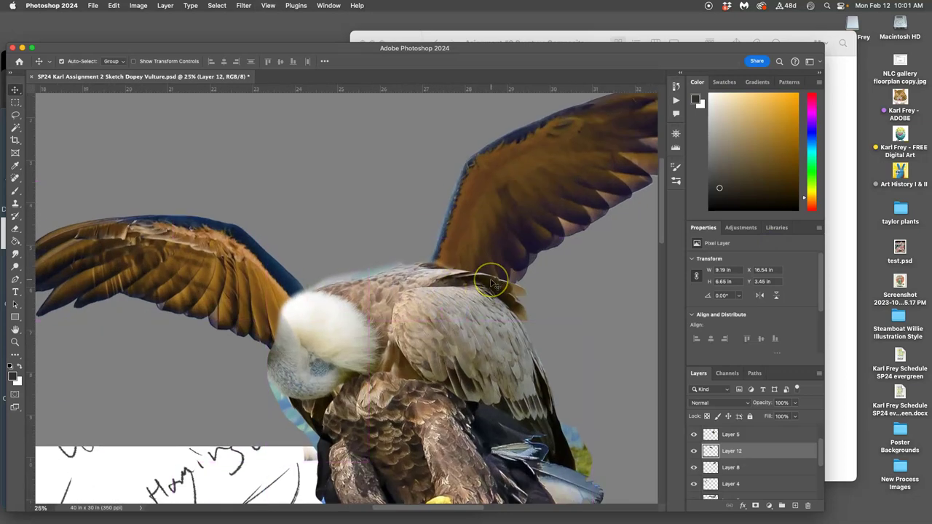
scroll(492, 282, up, 2)
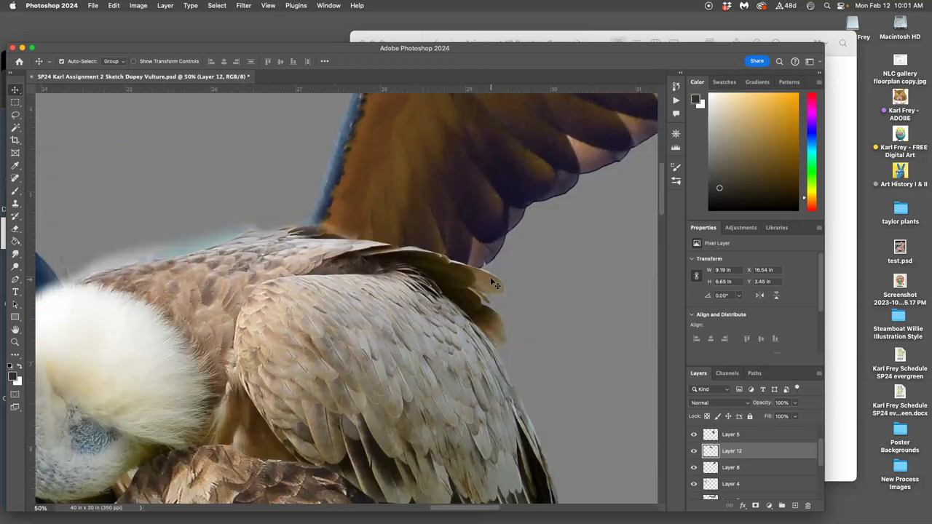
On Layer 5, erase the feathers along the wing-back edge with the Eraser at 16% opacity.
click(730, 436)
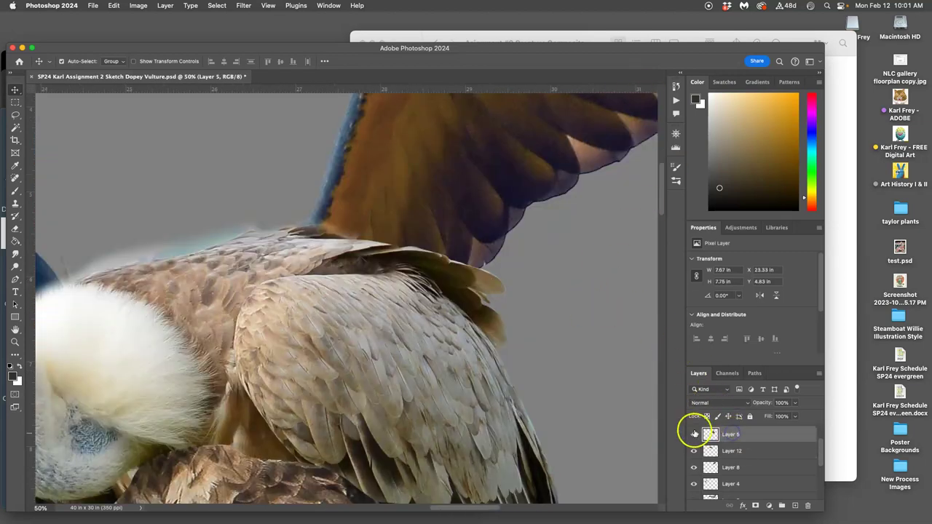
click(694, 434)
click(693, 434)
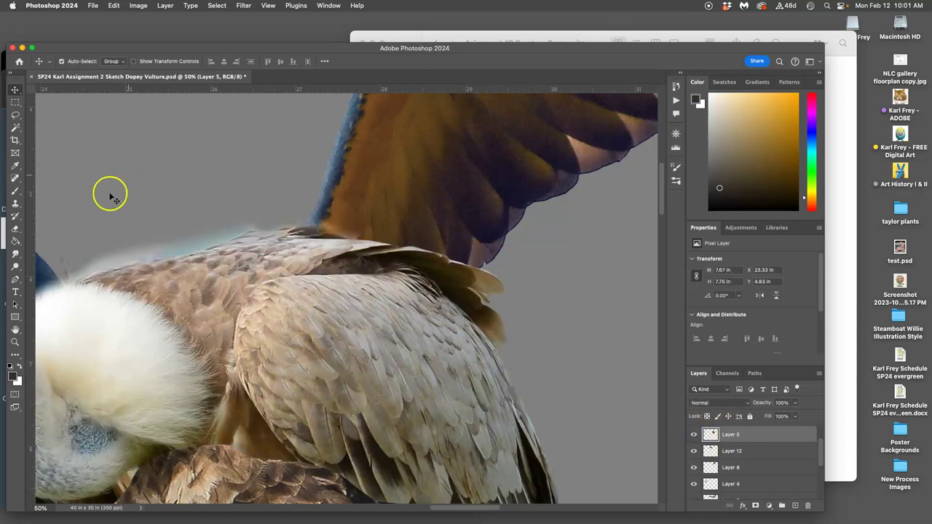
click(16, 228)
click(189, 63)
drag(182, 74, 173, 74)
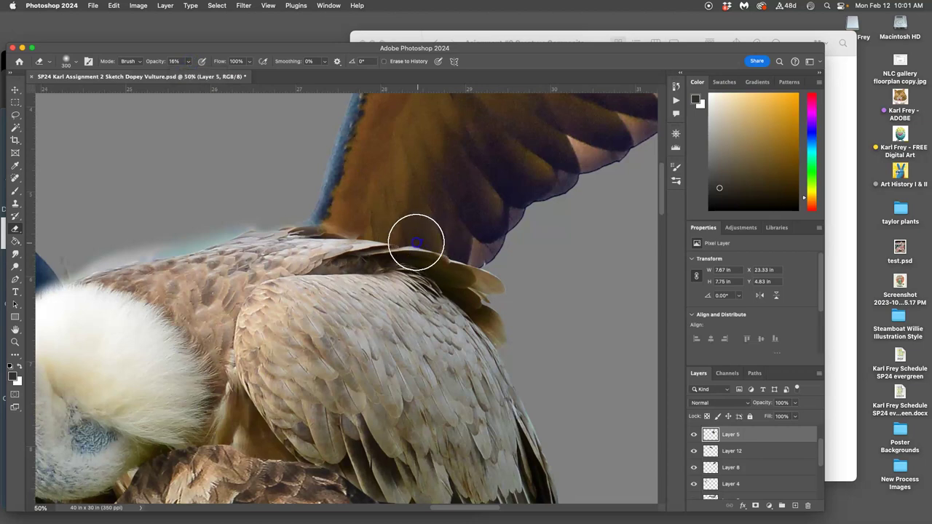
mouse_move(422, 246)
mouse_down()
mouse_move(344, 236)
mouse_move(437, 244)
mouse_move(417, 250)
mouse_move(488, 265)
mouse_move(446, 256)
mouse_move(494, 337)
mouse_move(414, 369)
mouse_move(410, 313)
mouse_move(467, 267)
mouse_move(480, 282)
mouse_move(424, 301)
mouse_move(432, 258)
mouse_move(391, 242)
mouse_move(402, 262)
mouse_move(323, 252)
mouse_up()
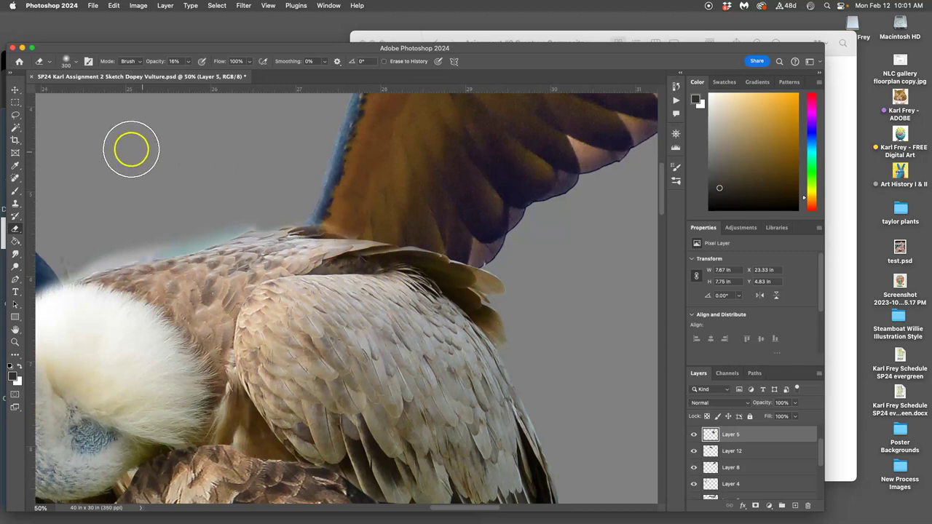
click(16, 114)
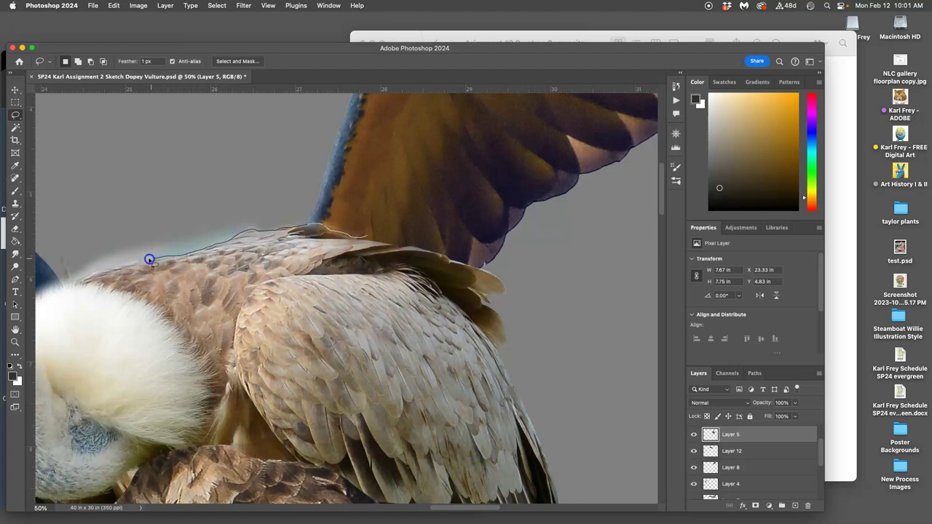
Clear a trial lasso selection and nudge Layer 8 slightly downward.
mouse_move(96, 270)
mouse_down()
mouse_move(192, 155)
mouse_move(364, 166)
mouse_move(383, 187)
mouse_up()
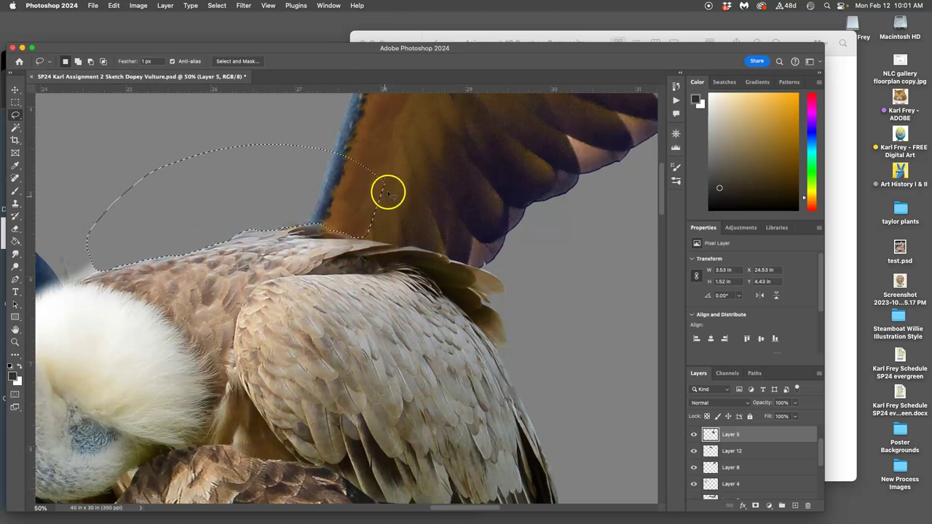
scroll(476, 181, left, 5)
click(541, 177)
click(741, 453)
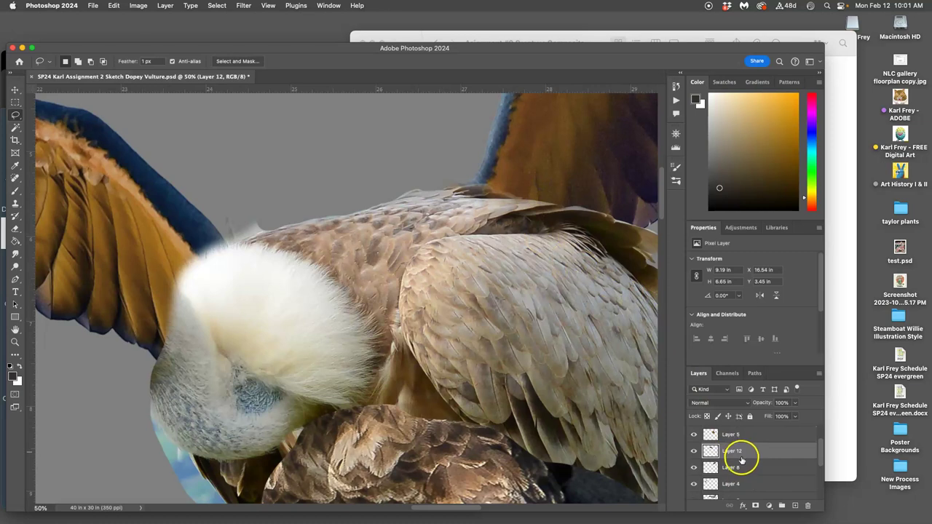
click(733, 467)
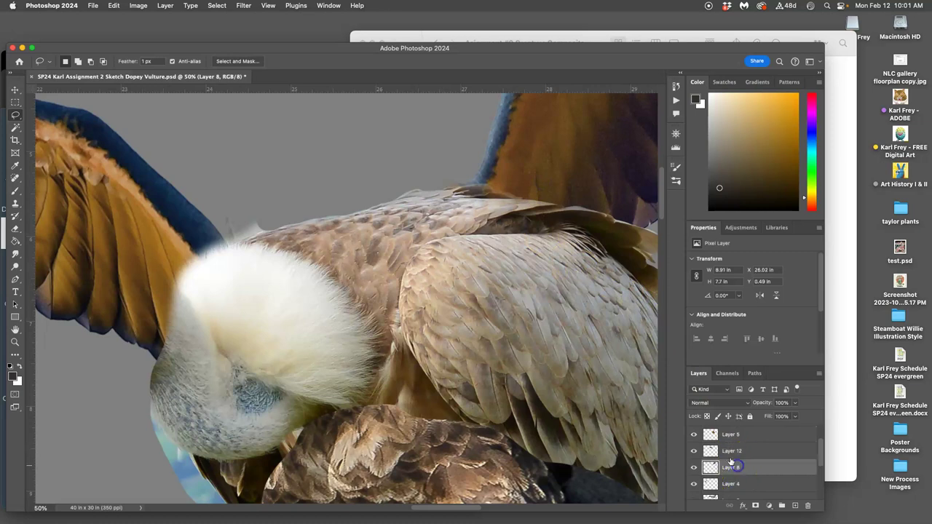
click(14, 90)
drag(521, 167, 524, 170)
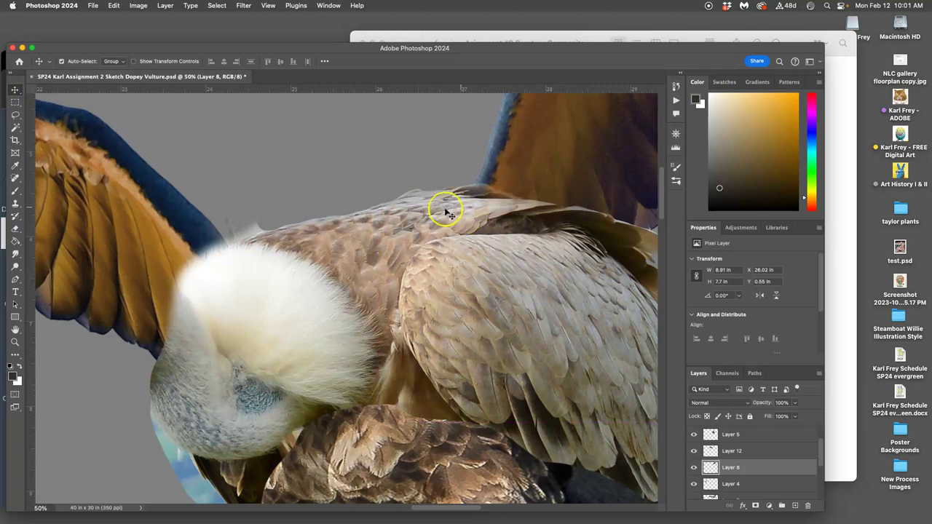
drag(494, 236, 581, 200)
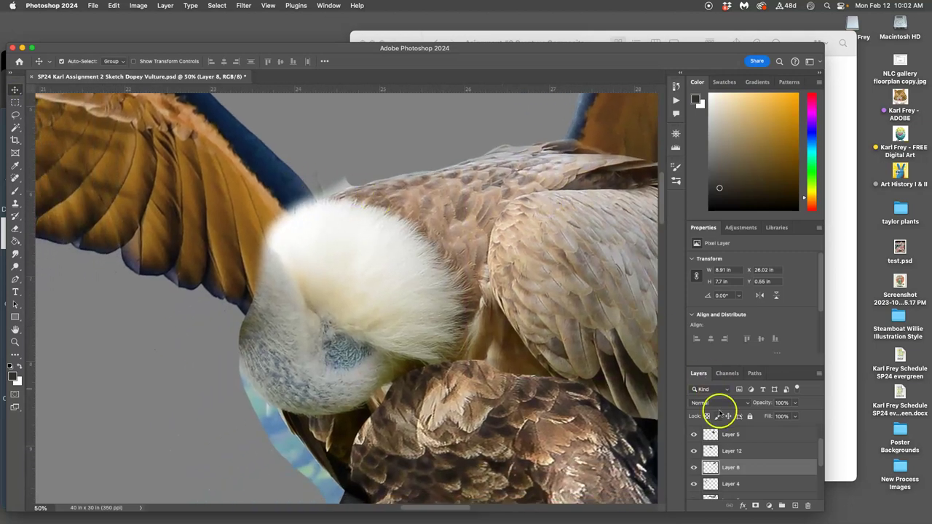
Lasso the stray feather wisp above the vulture's neck and target Layer 12.
click(731, 434)
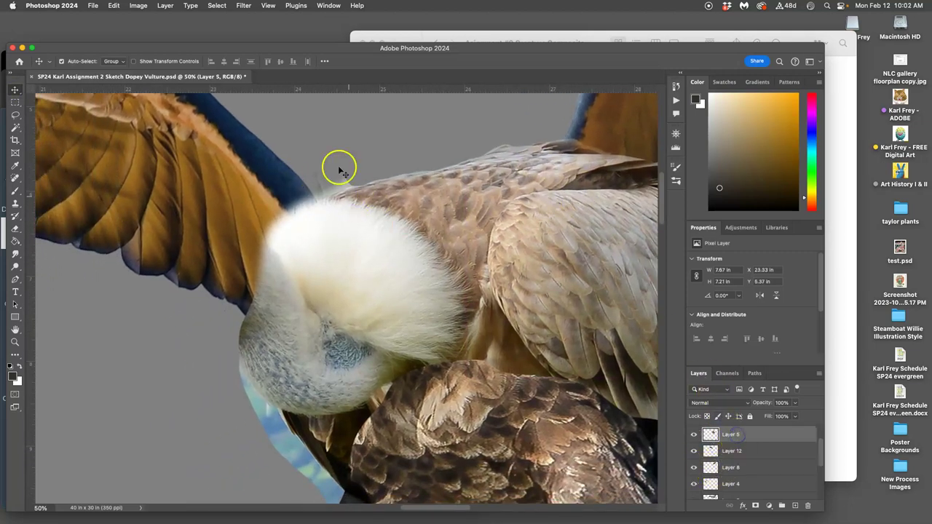
click(362, 179)
click(14, 114)
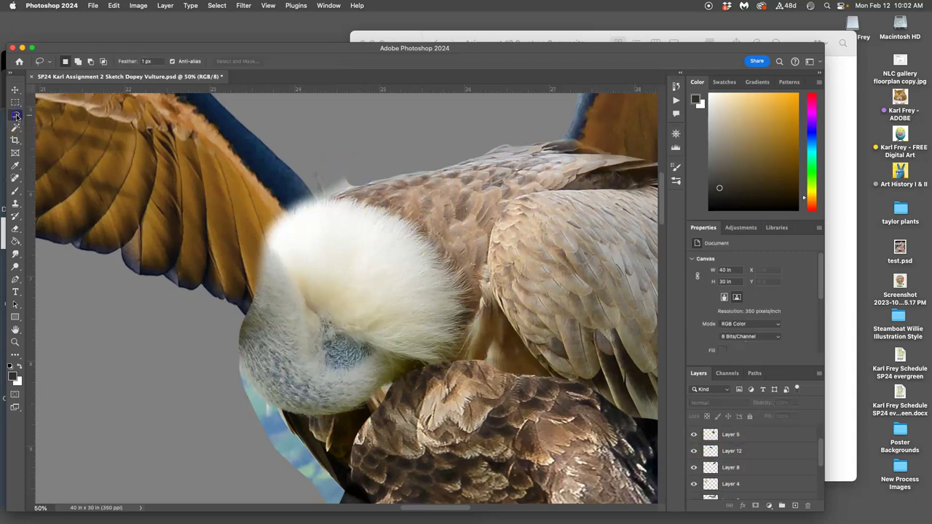
mouse_move(311, 165)
mouse_down()
mouse_move(357, 169)
mouse_move(361, 183)
mouse_up()
drag(361, 173, 362, 177)
click(724, 435)
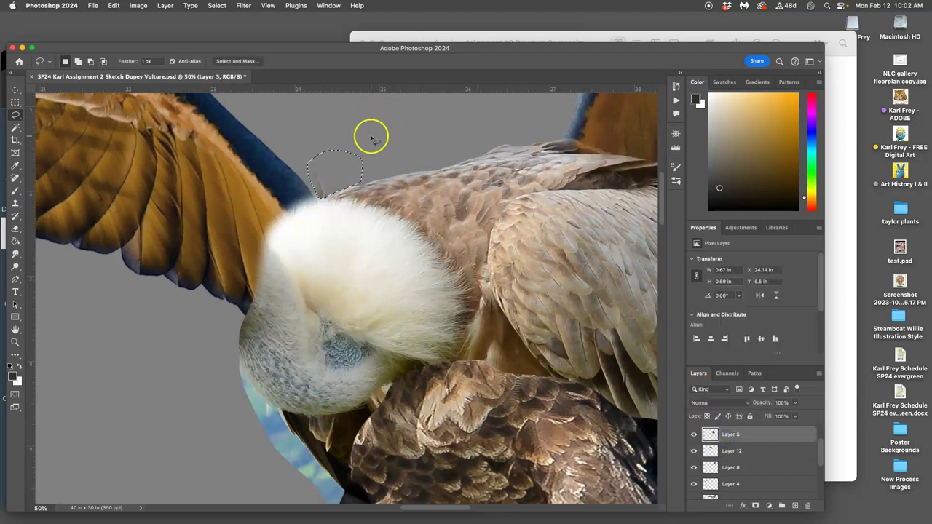
click(737, 451)
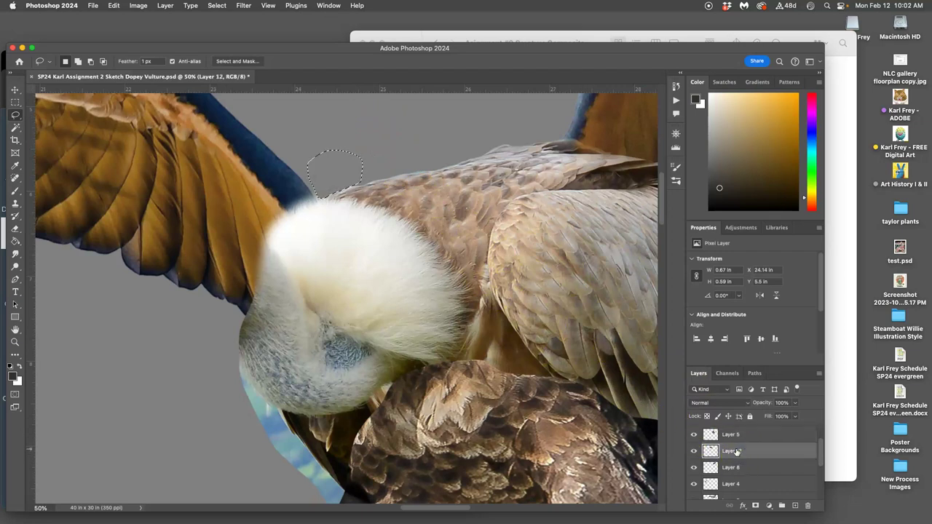
key(super+minus)
key(super+minus)
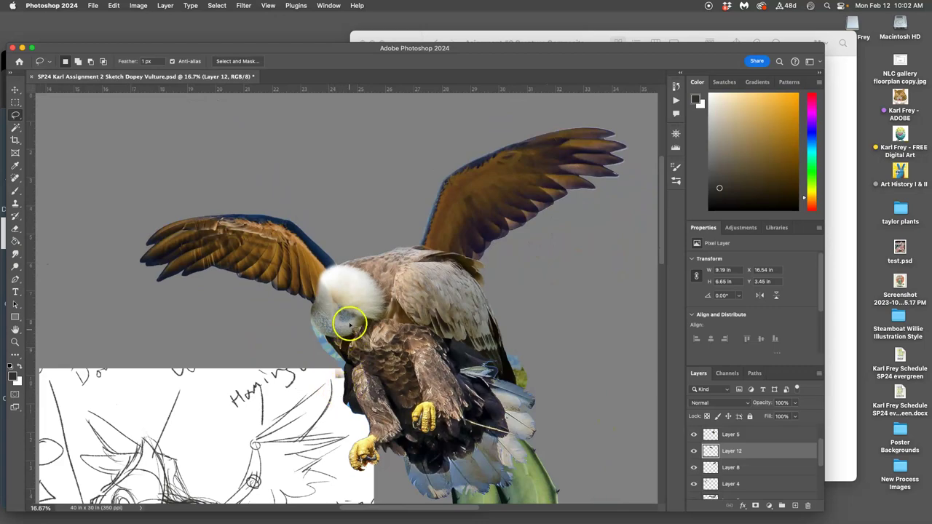
On Layer 5, select and delete the leftover blue sky left of the vulture's head.
scroll(453, 277, down, 5)
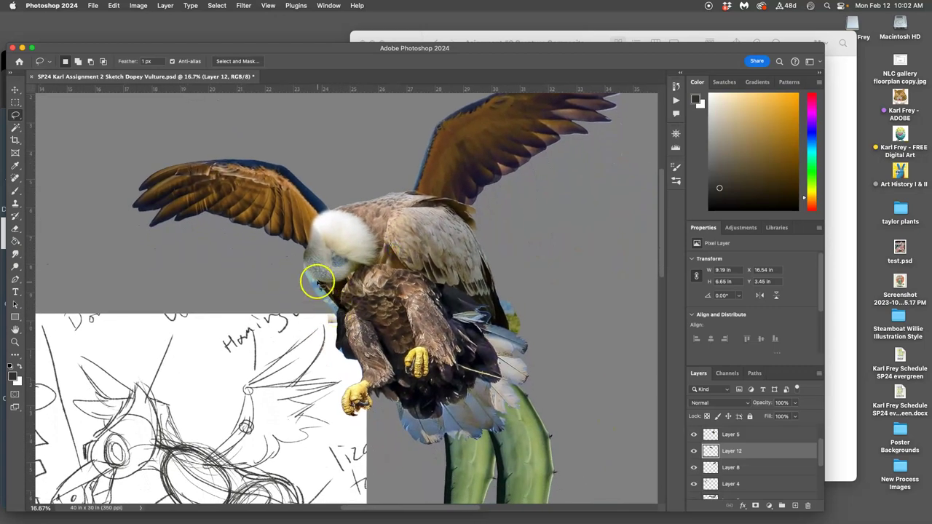
key(super+plus)
key(super+plus)
key(super+plus)
key(super+plus)
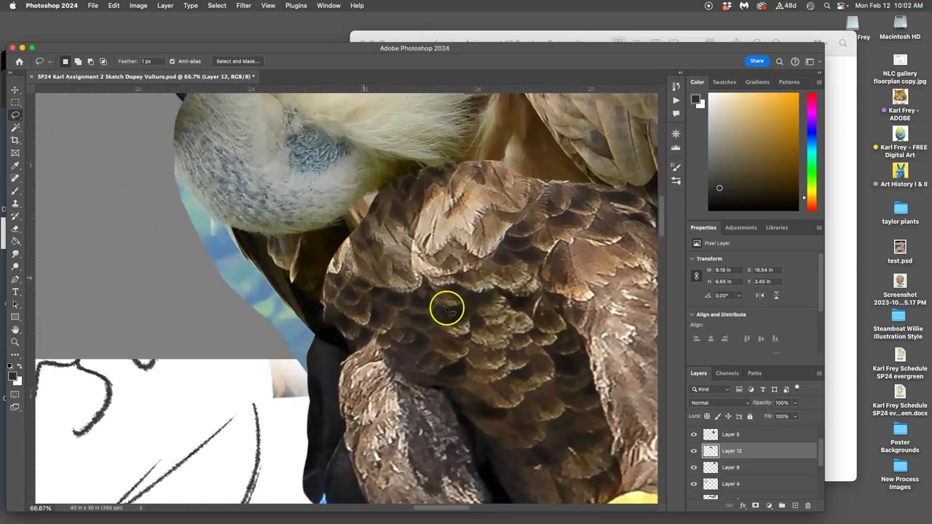
click(749, 434)
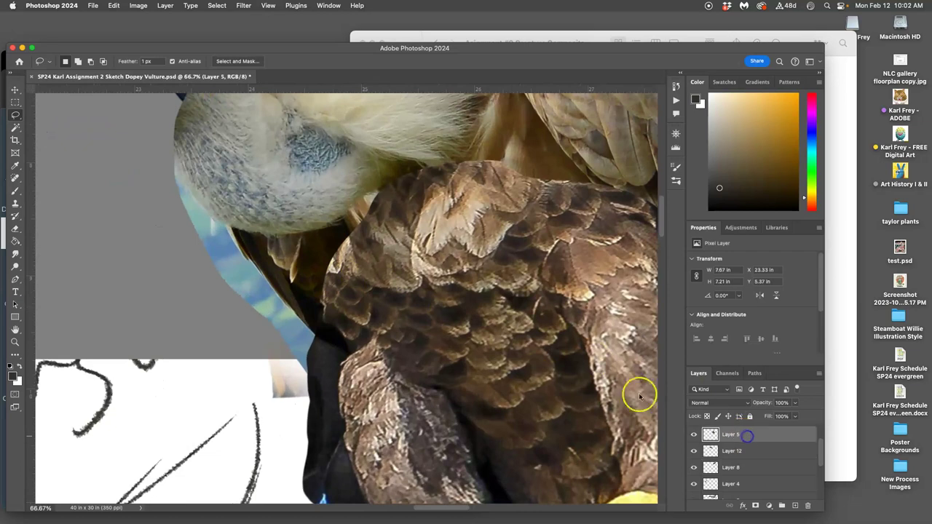
click(175, 156)
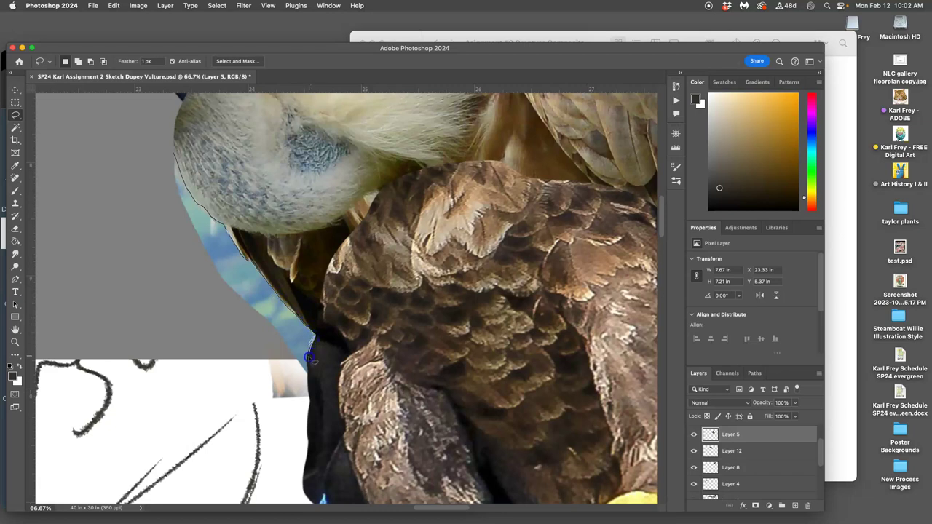
mouse_move(279, 417)
mouse_down()
mouse_move(104, 285)
mouse_move(117, 129)
mouse_move(233, 206)
mouse_move(235, 198)
mouse_up()
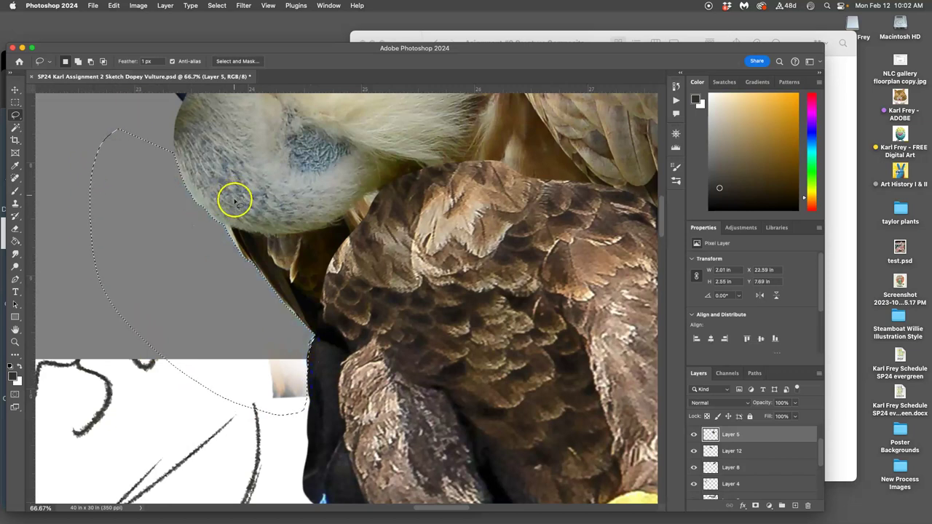
click(257, 368)
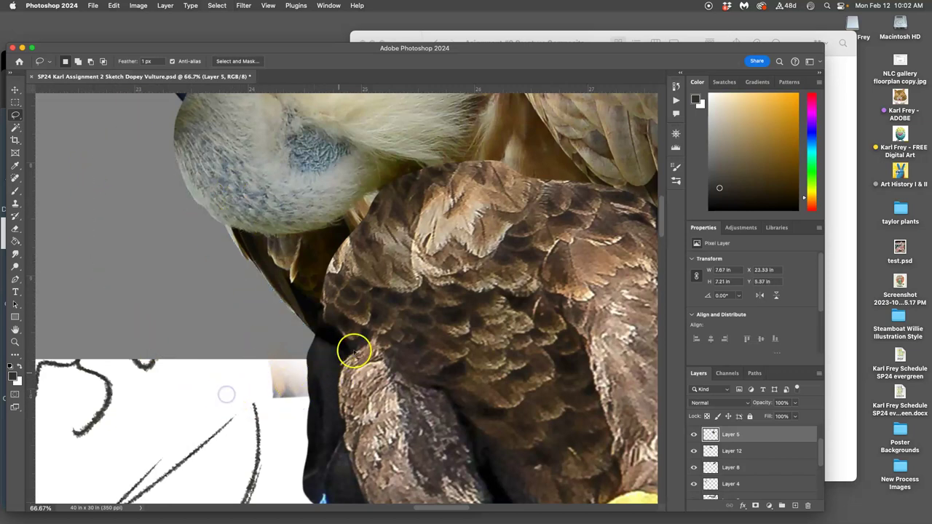
Lasso the blue fringe beside the eagle's leg.
scroll(359, 343, down, 5)
click(329, 232)
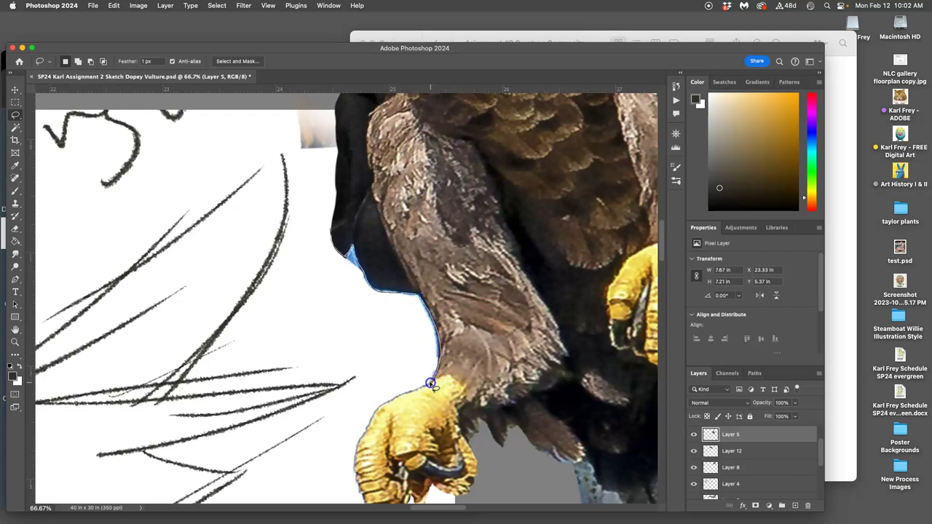
mouse_move(428, 386)
mouse_down()
mouse_move(327, 354)
mouse_move(285, 214)
mouse_move(322, 212)
mouse_move(332, 232)
mouse_up()
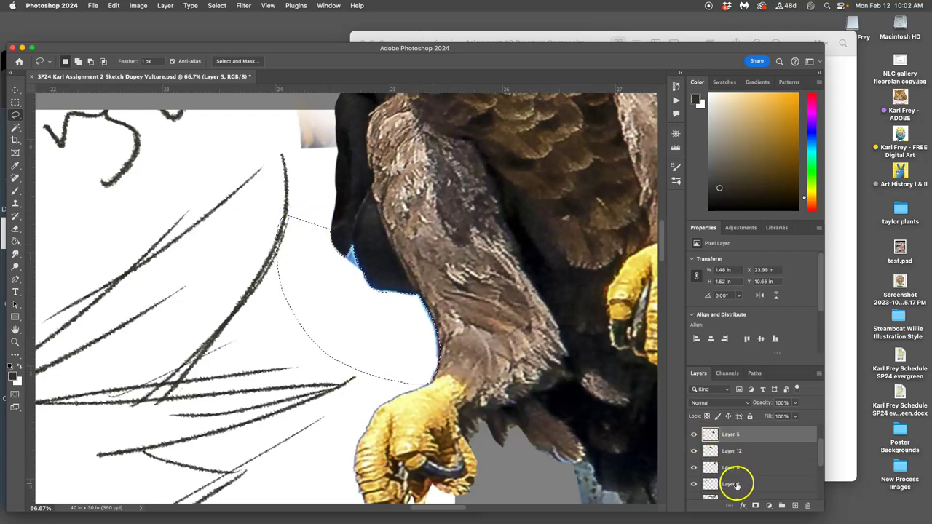
drag(822, 454, 822, 460)
Toggle visibility of Layers 4, 12, 5, 1 and 7 to find which holds the leg's blue edge.
click(695, 477)
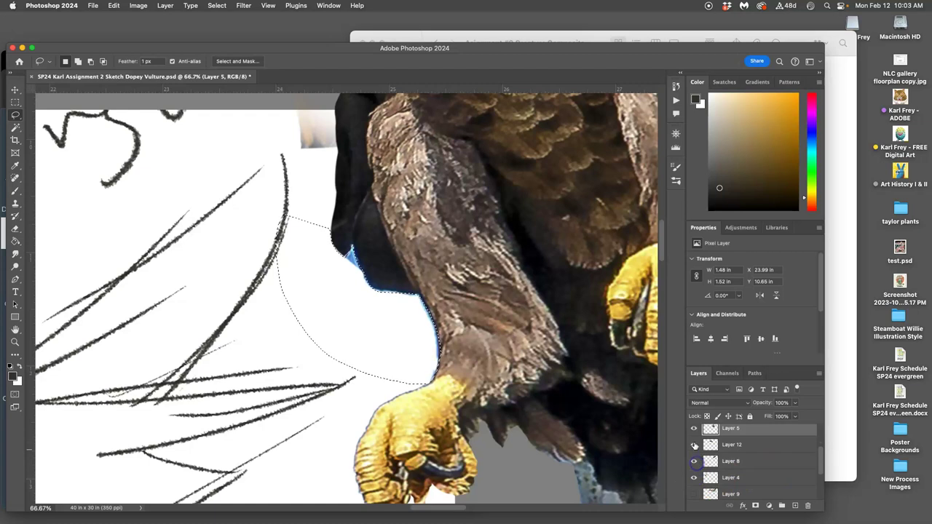
click(694, 444)
click(694, 444)
click(694, 428)
click(693, 428)
drag(821, 459, 819, 466)
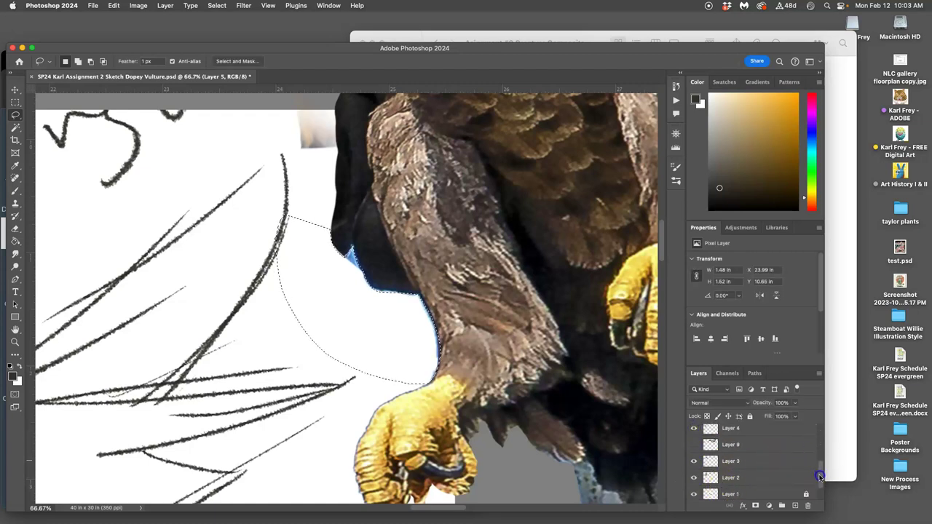
click(693, 493)
click(693, 494)
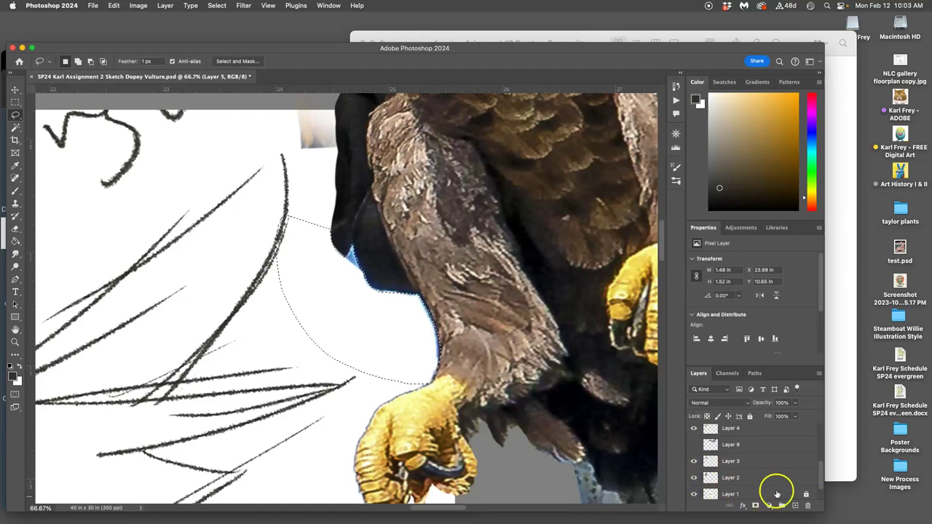
click(821, 471)
drag(821, 464, 821, 442)
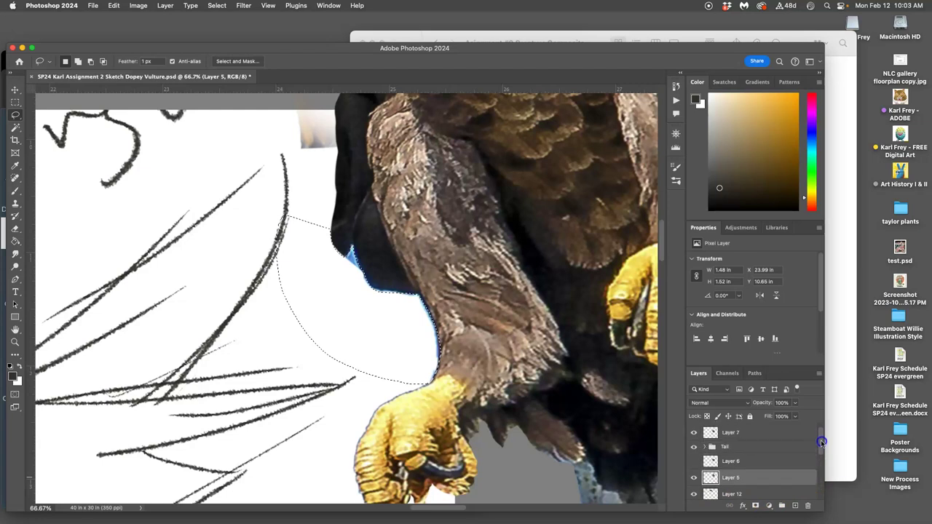
click(695, 433)
click(695, 433)
Make Layer 7 active, drop the selection, and begin outlining the yellow talon's edge.
click(712, 435)
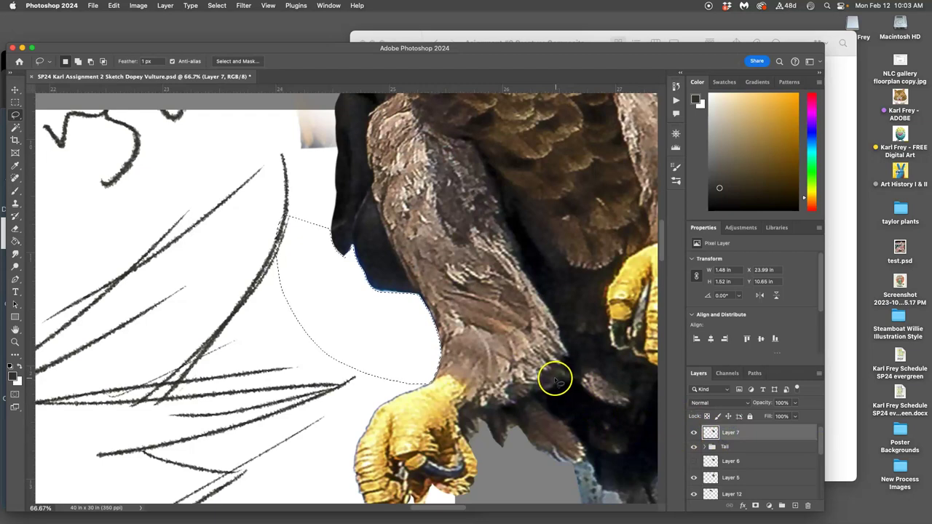
click(390, 279)
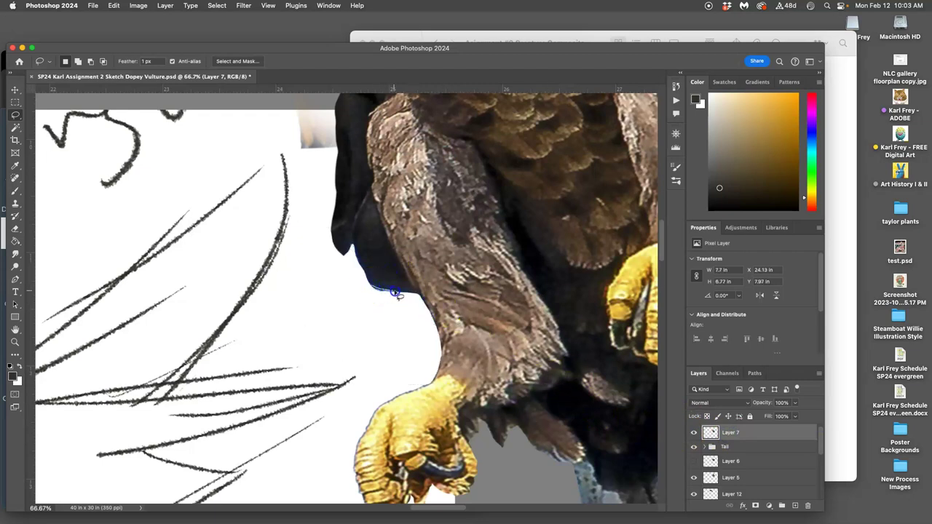
click(364, 312)
scroll(437, 305, down, 5)
click(424, 231)
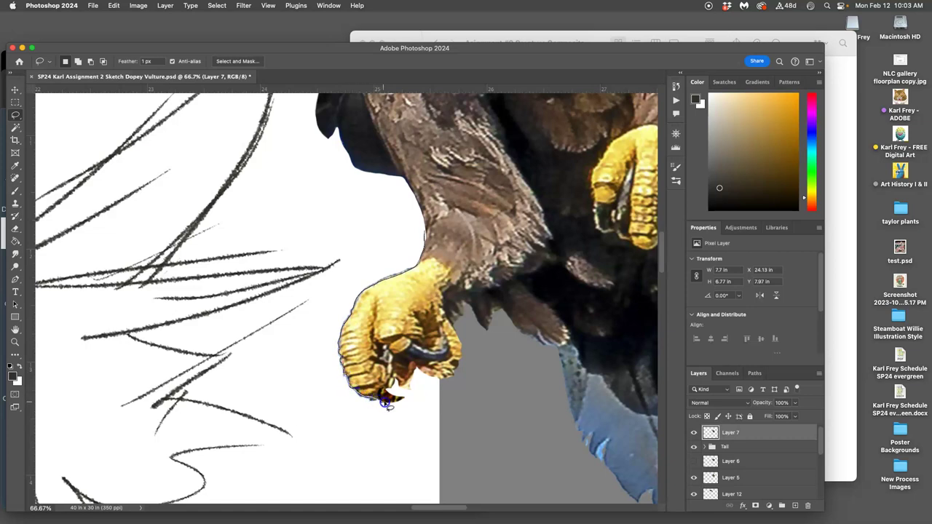
Discard an initial lasso selection around the talon and bring the lower claw into view.
mouse_move(406, 400)
mouse_down()
mouse_move(334, 406)
mouse_move(300, 314)
mouse_move(394, 209)
mouse_move(407, 170)
mouse_move(442, 130)
mouse_move(480, 118)
mouse_up()
scroll(381, 212, down, 3)
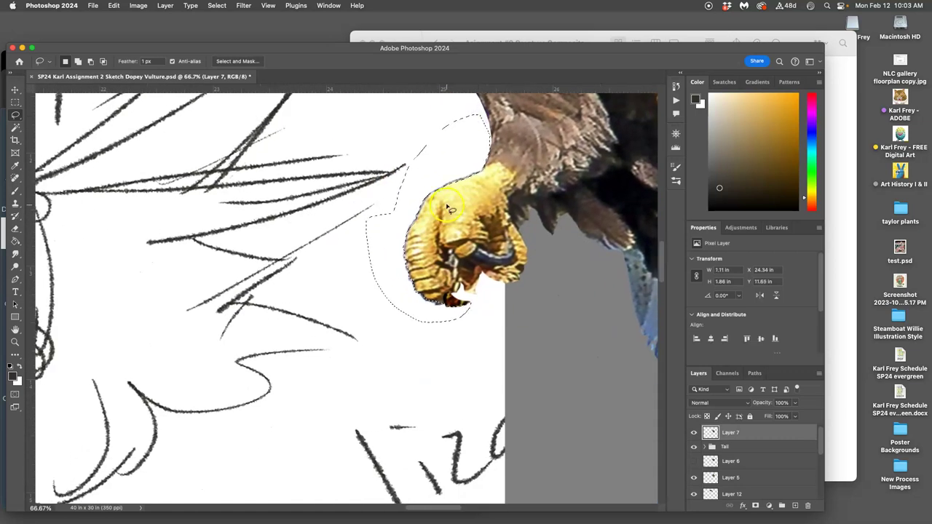
click(446, 206)
mouse_move(453, 316)
mouse_down()
mouse_move(474, 297)
mouse_move(393, 351)
mouse_up()
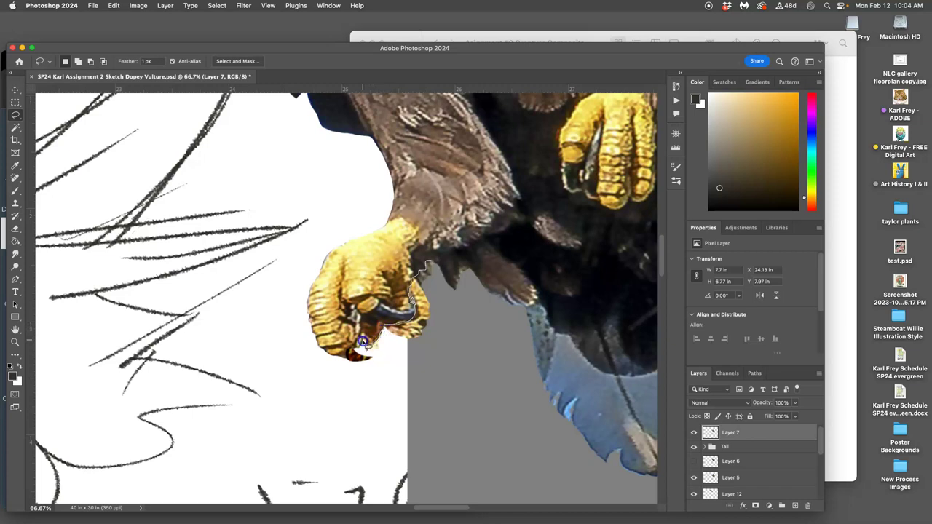
Delete the leftover background pixels along the lower claw's edge on Layer 7, then check the claw tip.
mouse_move(377, 355)
mouse_down()
mouse_move(409, 357)
mouse_move(455, 324)
mouse_move(466, 281)
mouse_move(452, 295)
mouse_move(436, 277)
mouse_up()
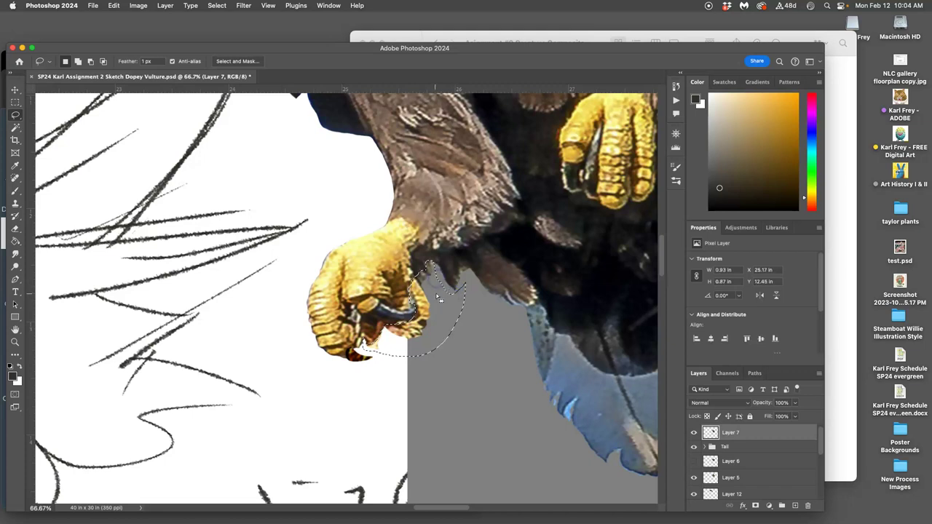
key(Delete)
click(460, 329)
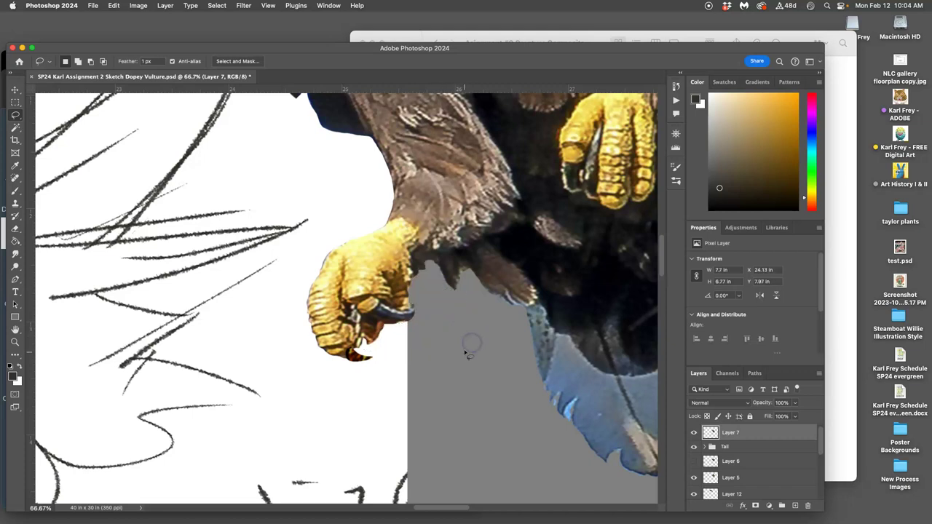
scroll(466, 312, right, 2)
scroll(466, 312, up, 1)
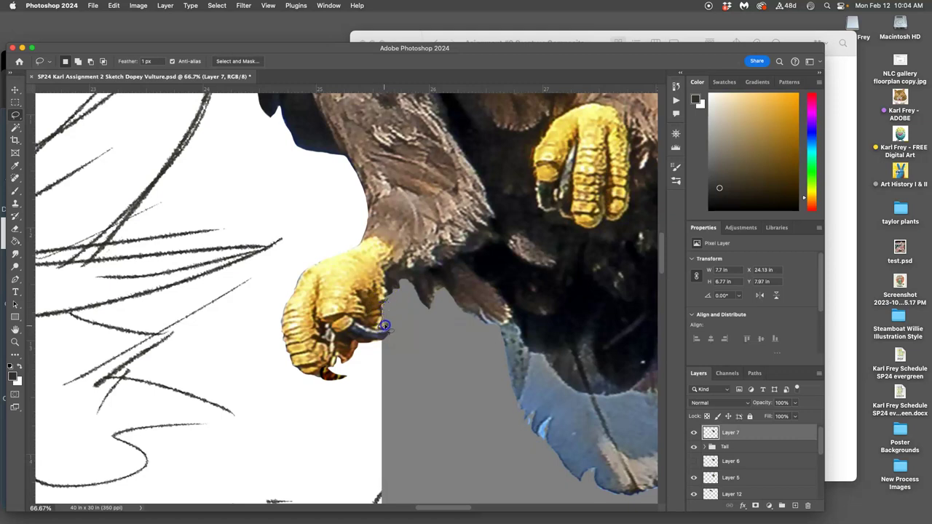
mouse_move(391, 313)
mouse_down()
mouse_move(389, 331)
mouse_move(400, 289)
mouse_move(380, 333)
mouse_move(264, 341)
mouse_move(118, 313)
mouse_up()
click(412, 334)
mouse_move(503, 265)
mouse_down()
mouse_move(347, 327)
mouse_move(302, 430)
mouse_up()
Frame the whole creature and toggle Layer 7's visibility to compare it on and off.
scroll(302, 430, up, 3)
scroll(302, 430, right, 1)
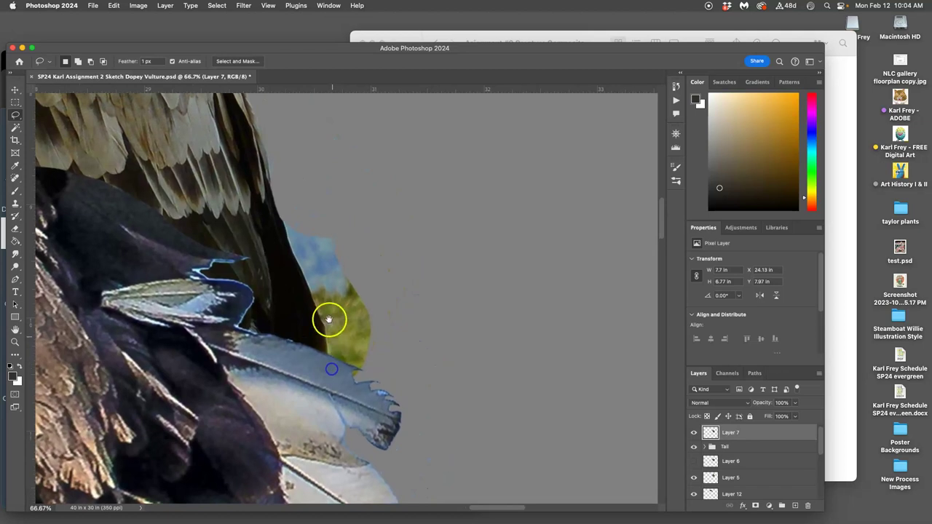
scroll(270, 115, down, 6)
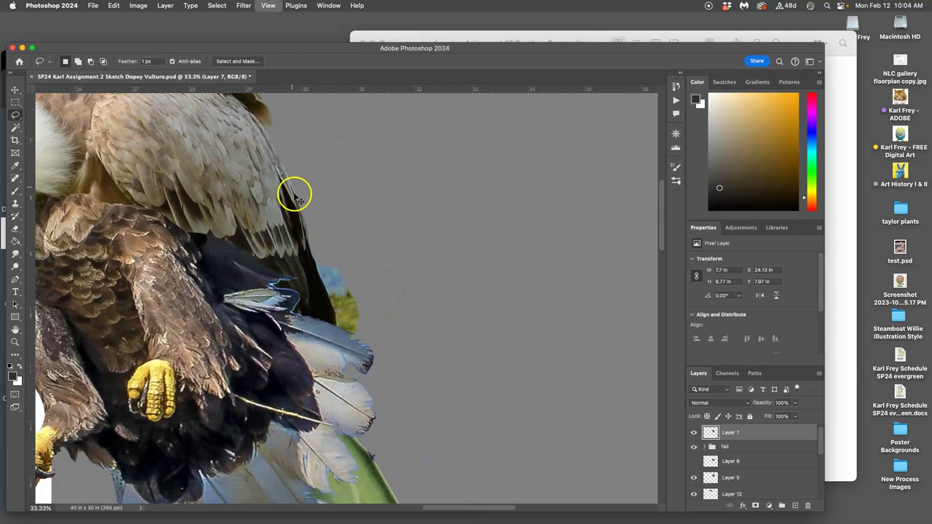
drag(364, 269, 454, 264)
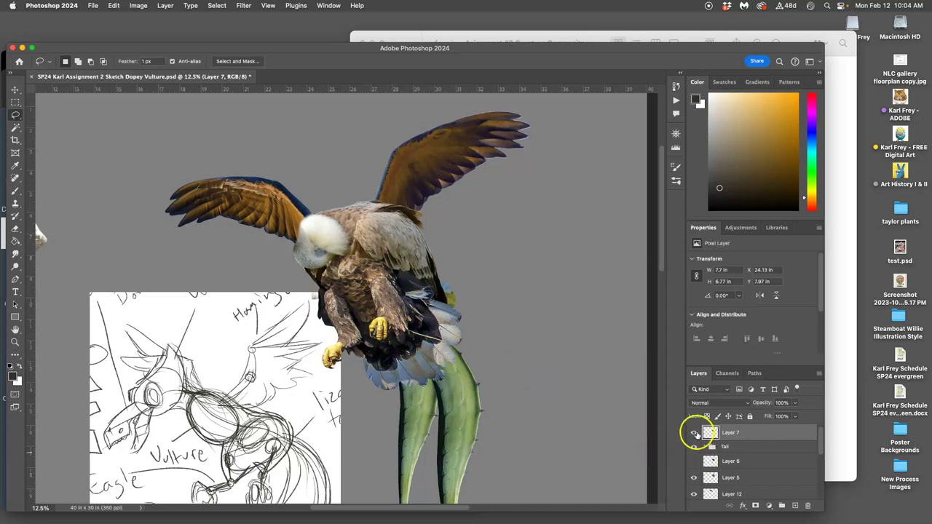
click(694, 432)
click(694, 433)
click(693, 433)
click(694, 433)
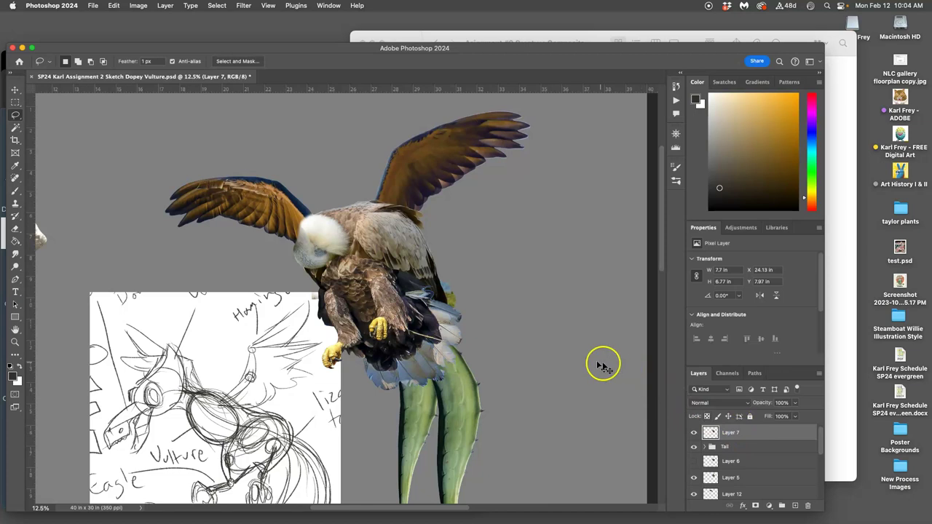
Zoom back in and switch to the Eraser tool, bringing up its Opacity control.
scroll(412, 273, up, 3)
scroll(335, 227, up, 3)
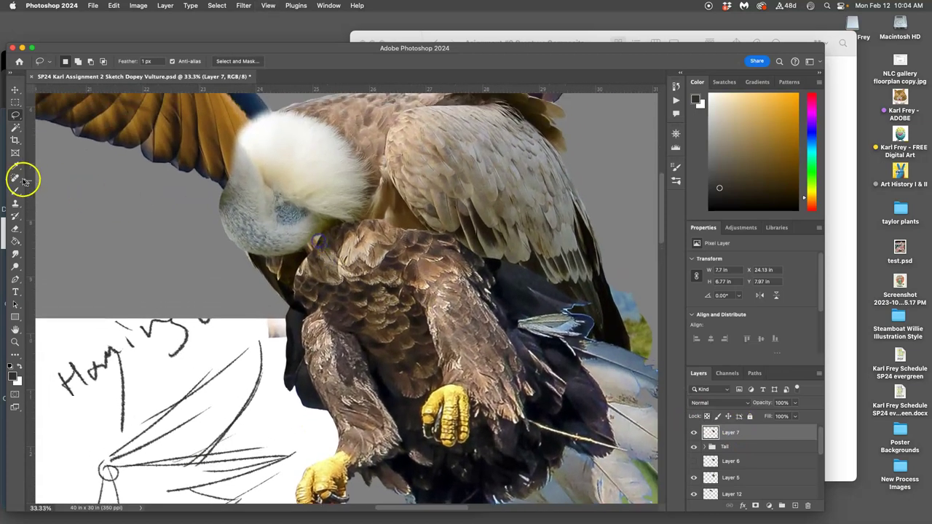
click(15, 228)
click(188, 61)
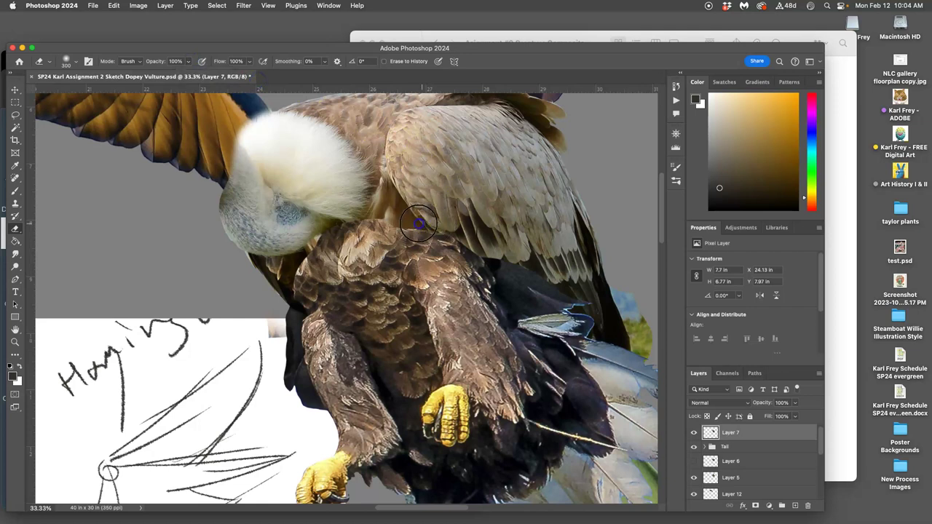